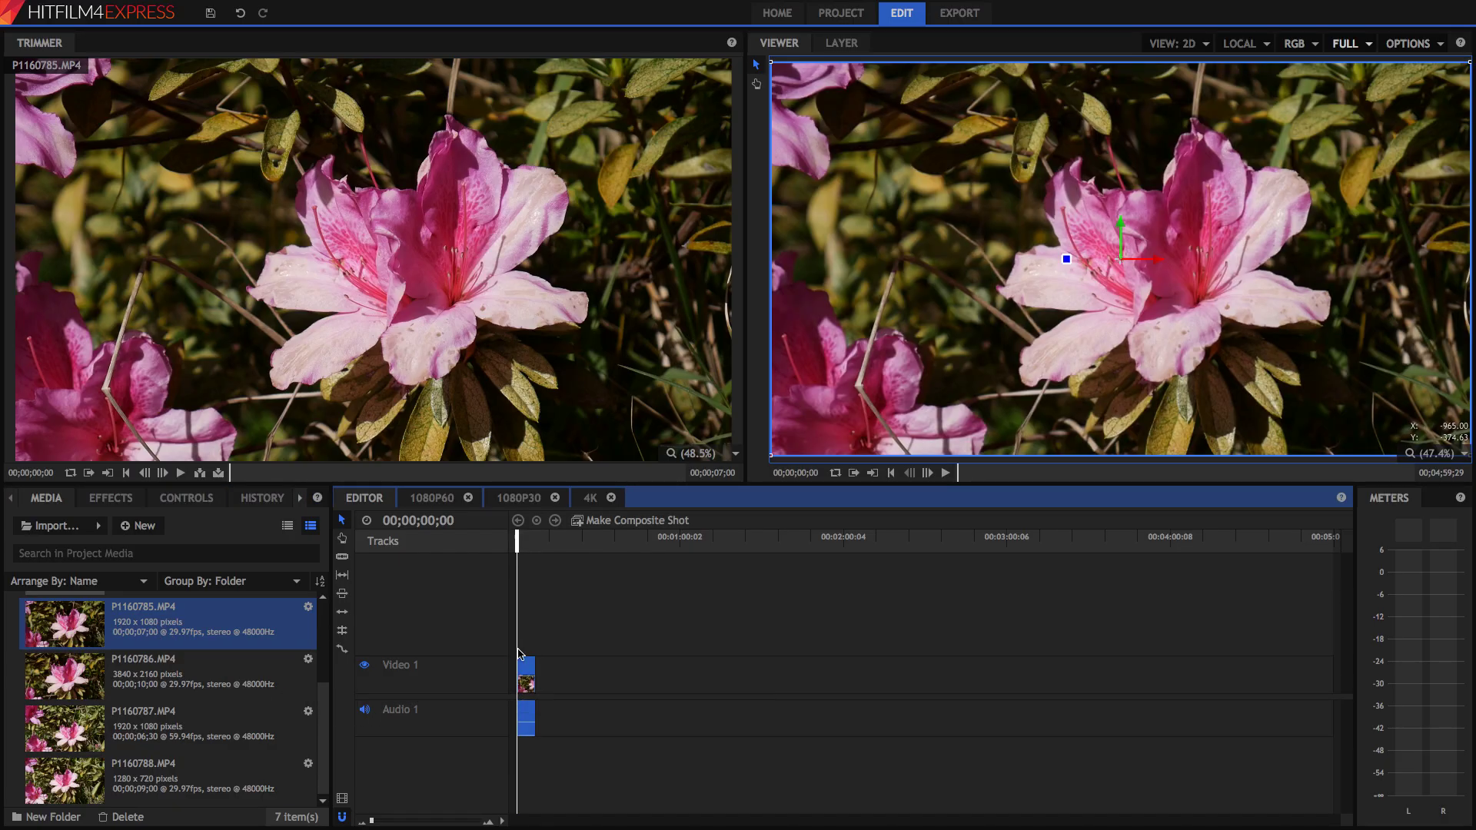
- Play the 1080p azalea timeline and then the graded 720p clip in the Viewer
left_click(945, 474)
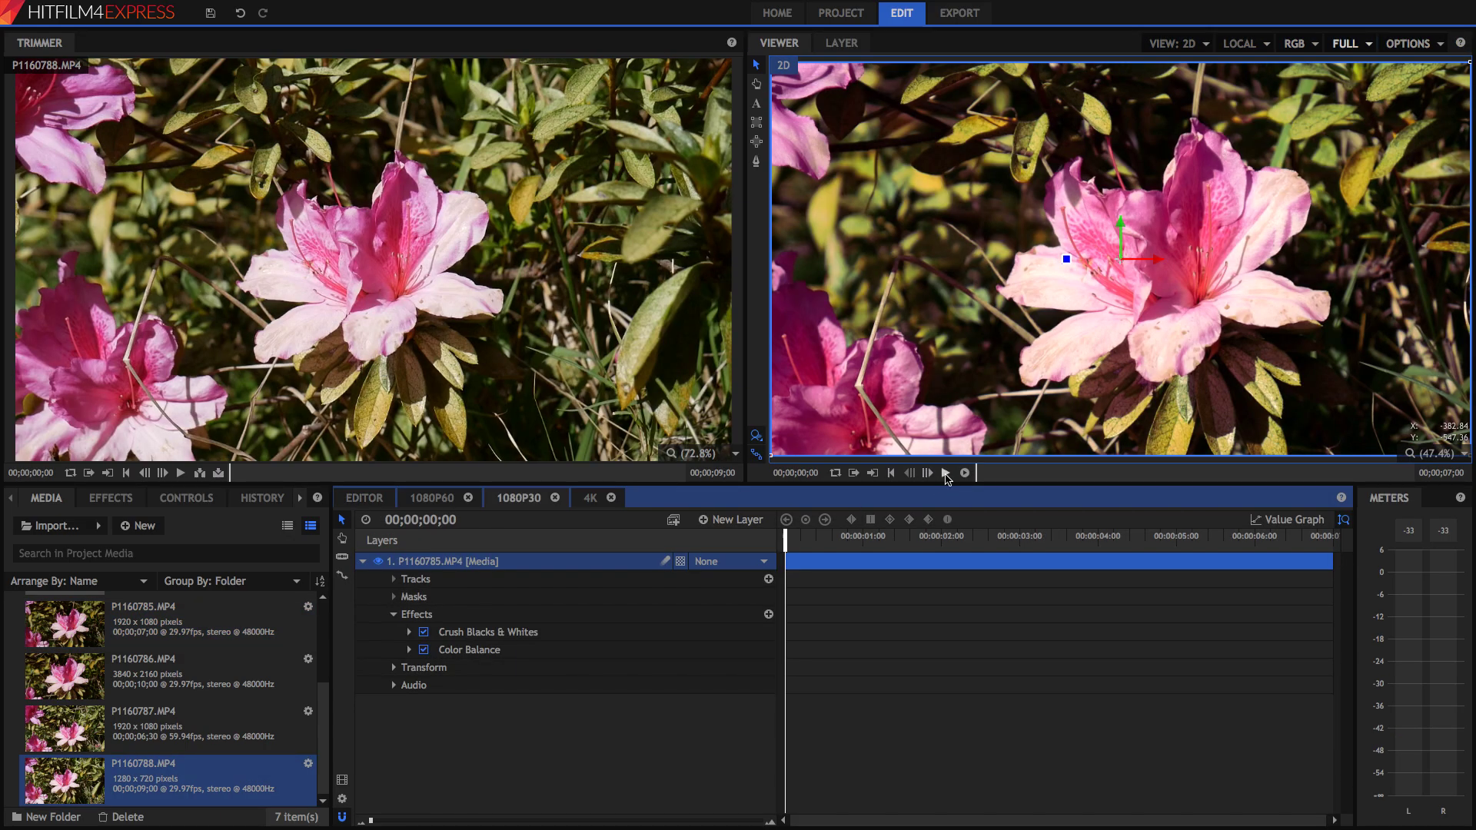
left_click(946, 474)
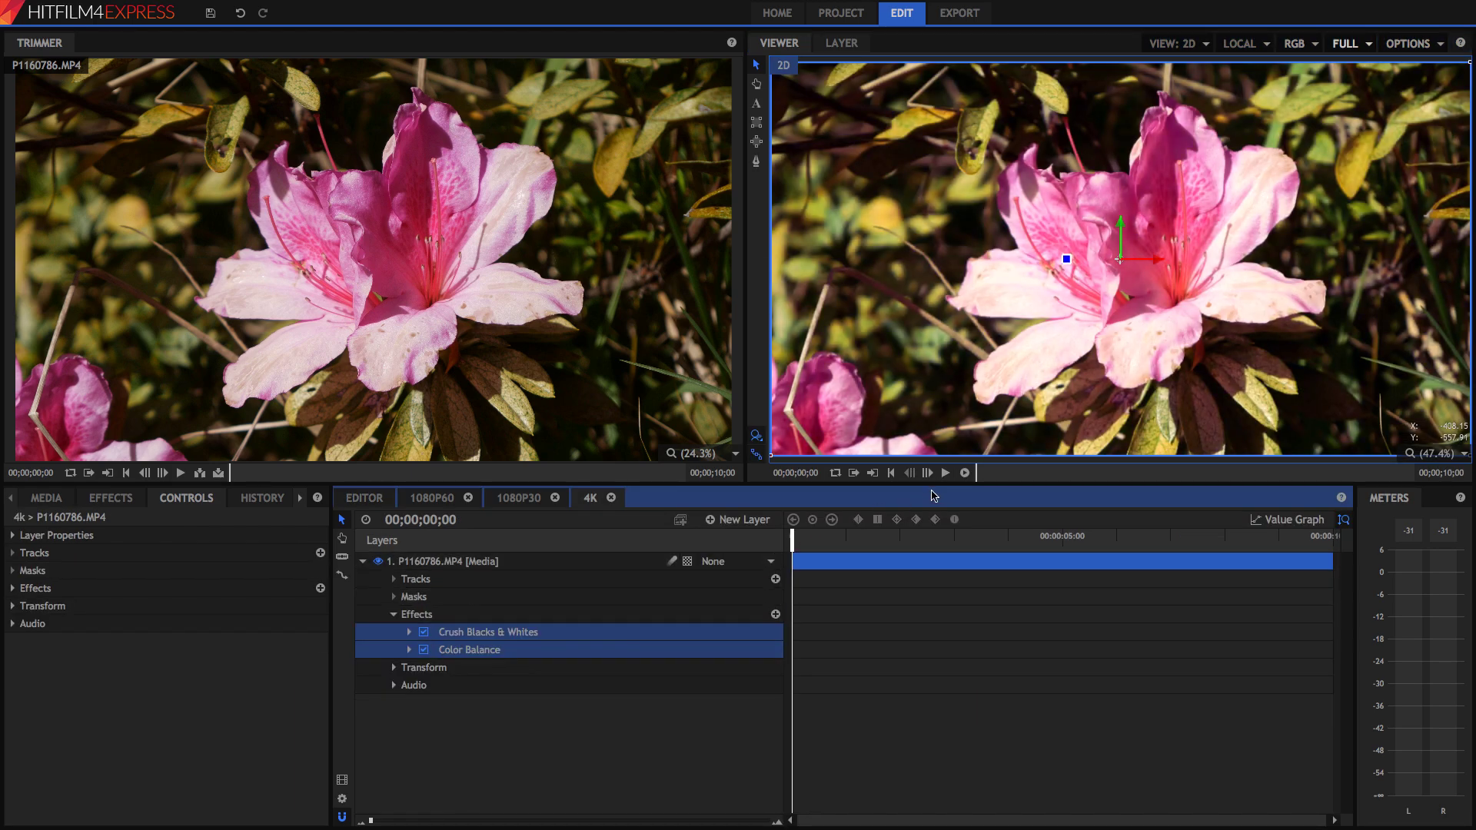
- Play the graded 4K azalea clip in the Viewer
left_click(945, 472)
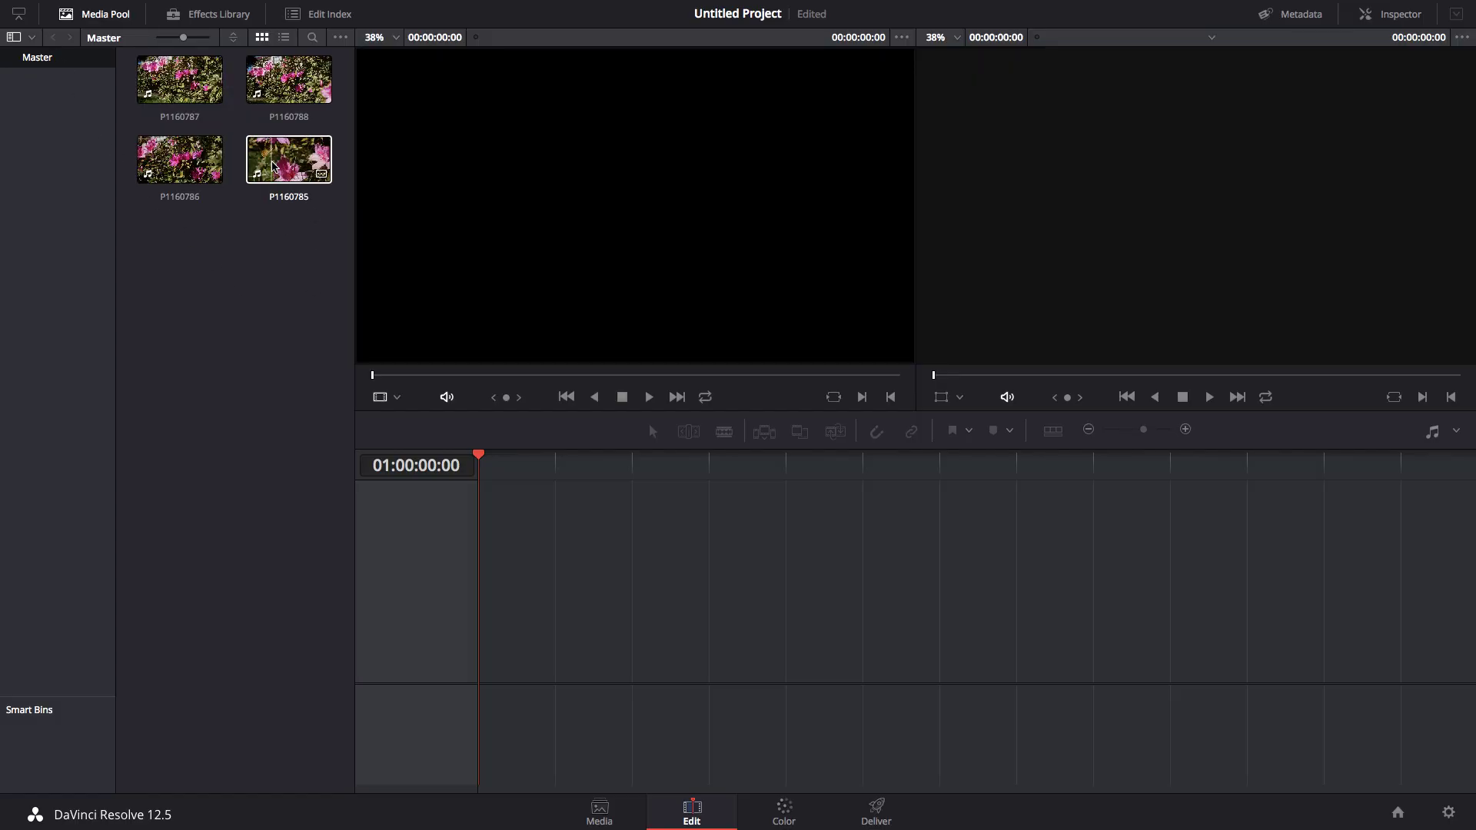
- Put clip P1160785 on a new timeline, play it from the start, then brighten it with the luma curve
left_click_drag(273, 165, 492, 631)
left_click(500, 463)
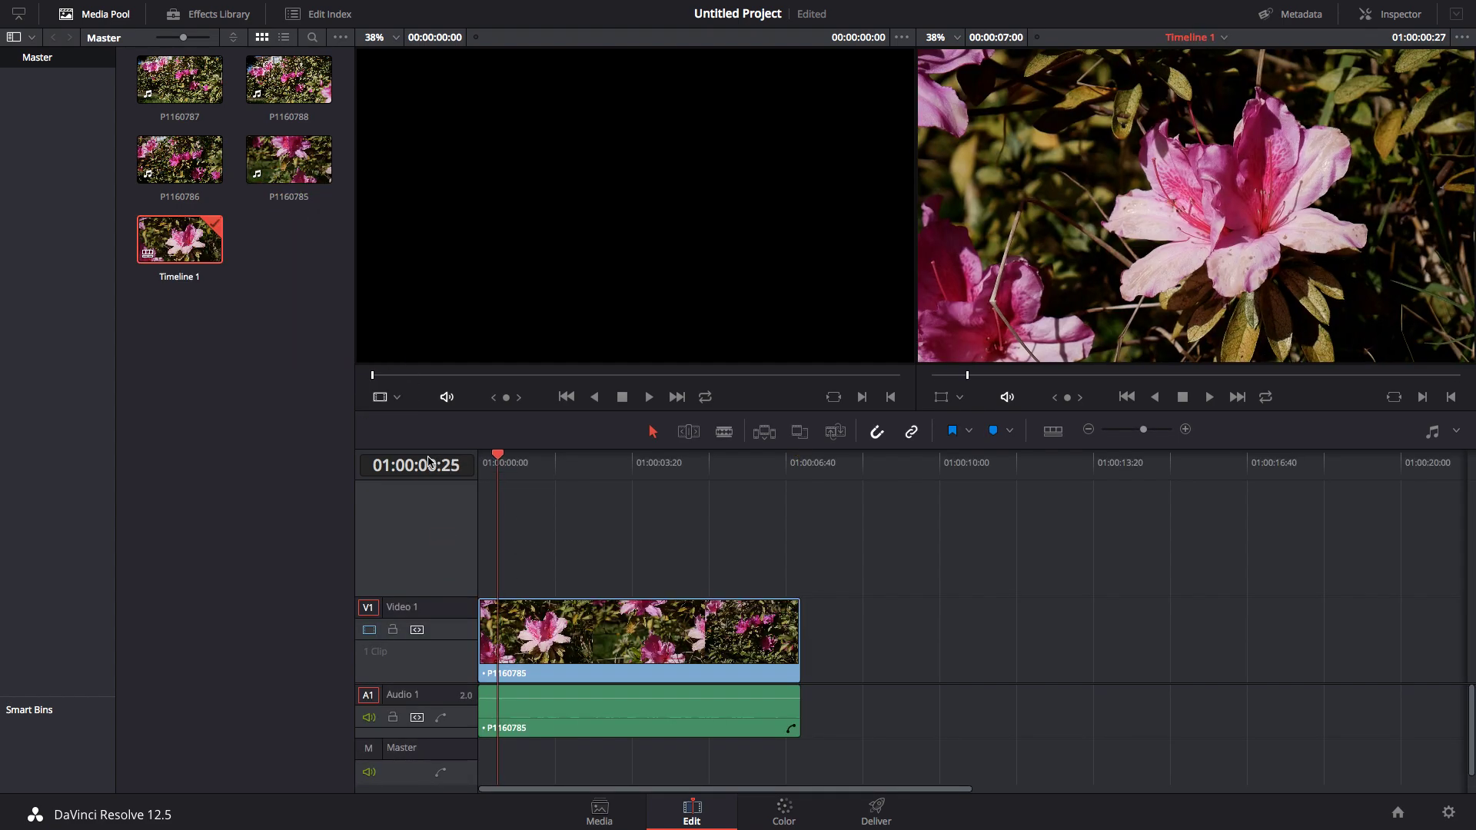
key("Home")
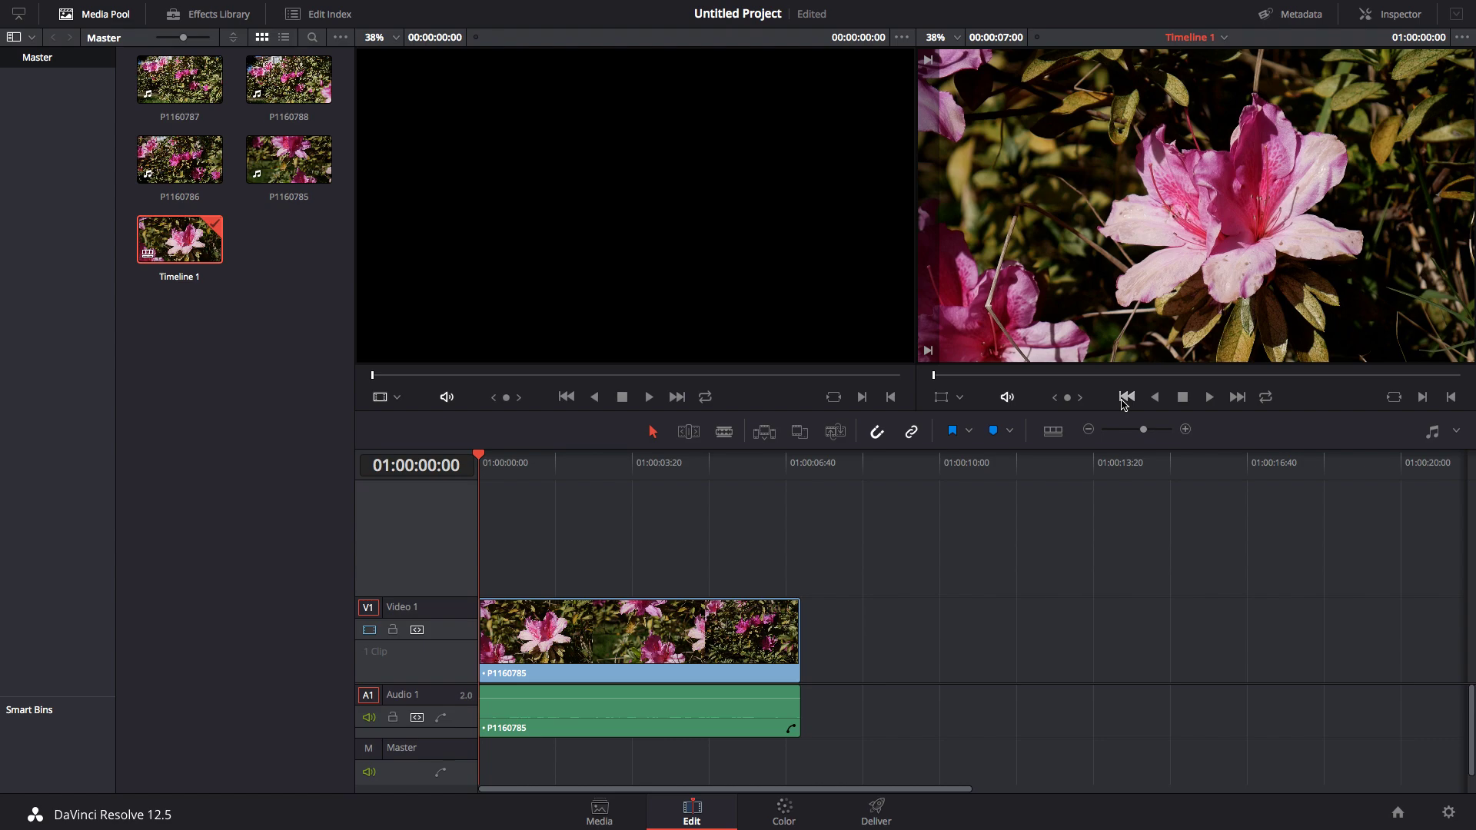
key("space")
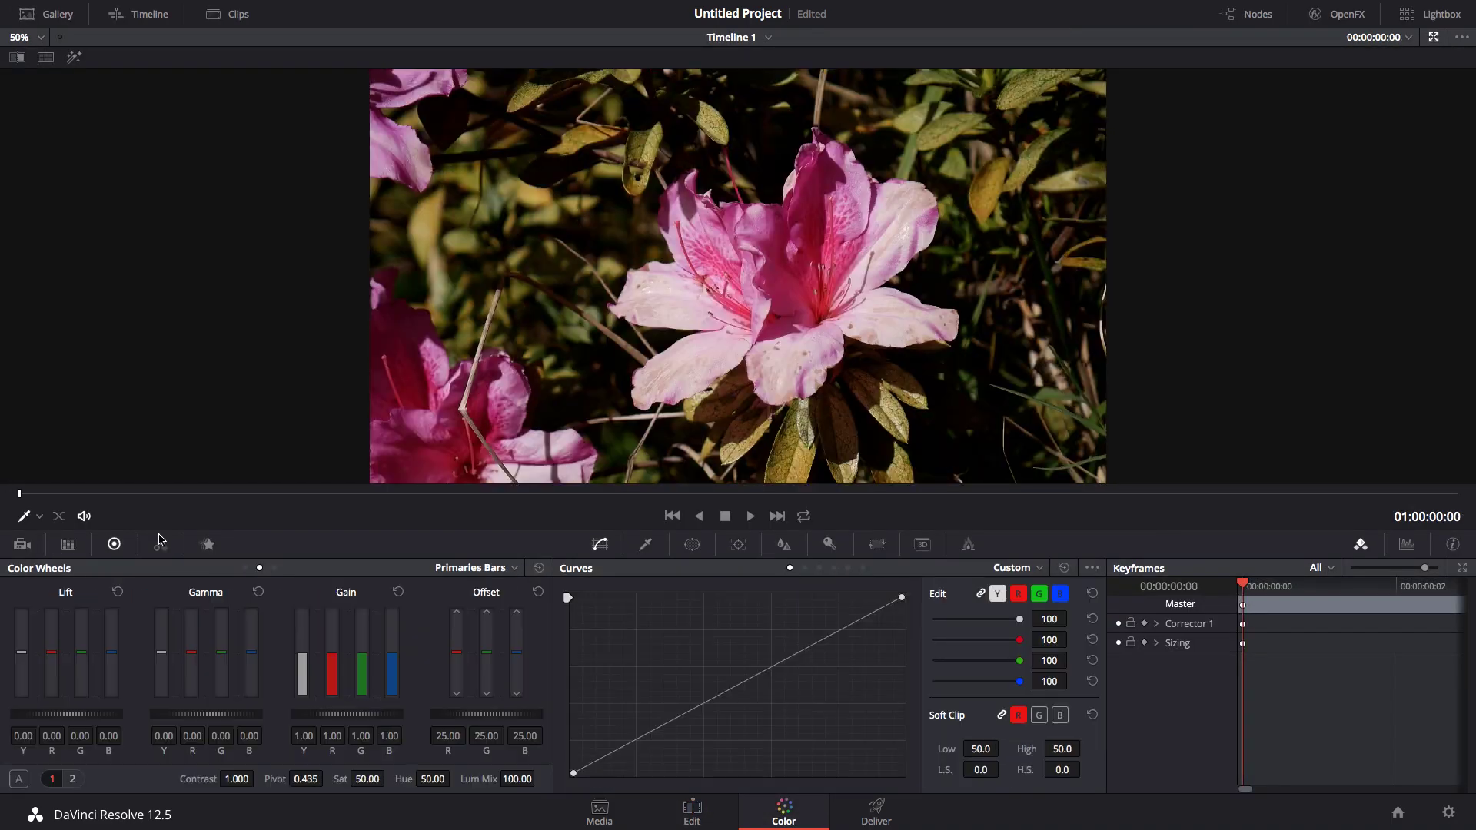
left_click_drag(652, 751, 850, 616)
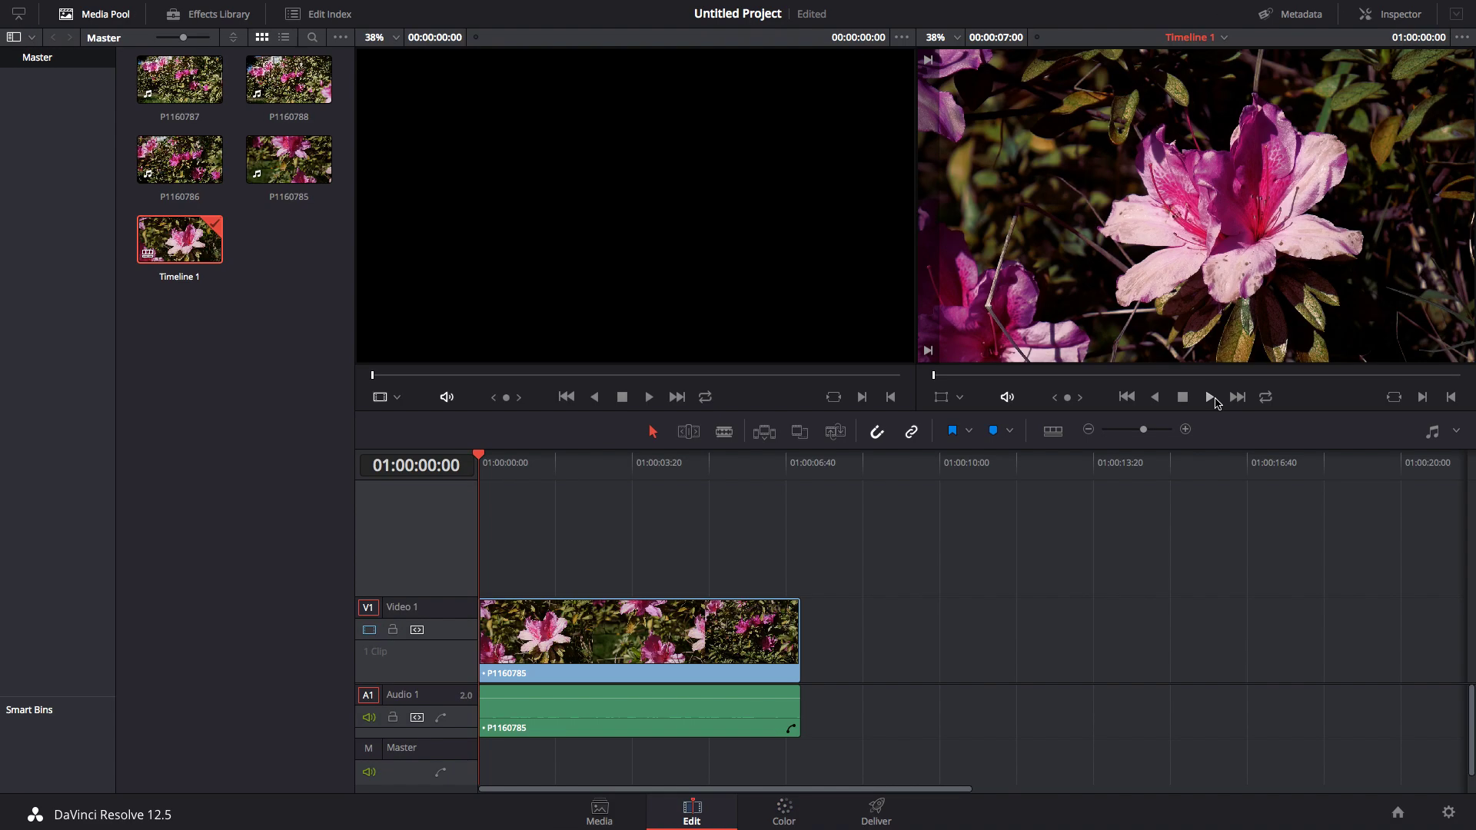
left_click(1210, 397)
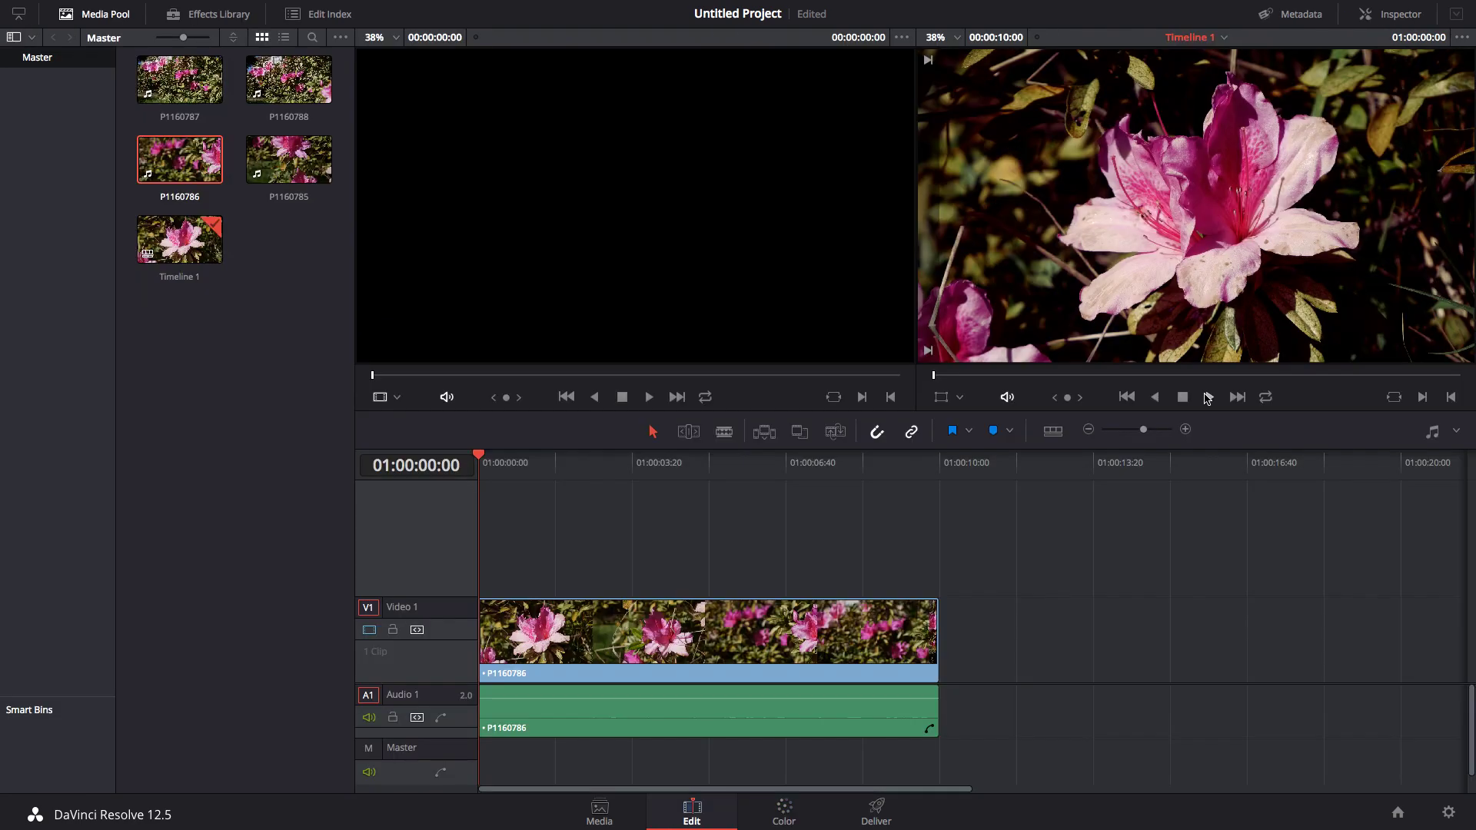
left_click(1207, 396)
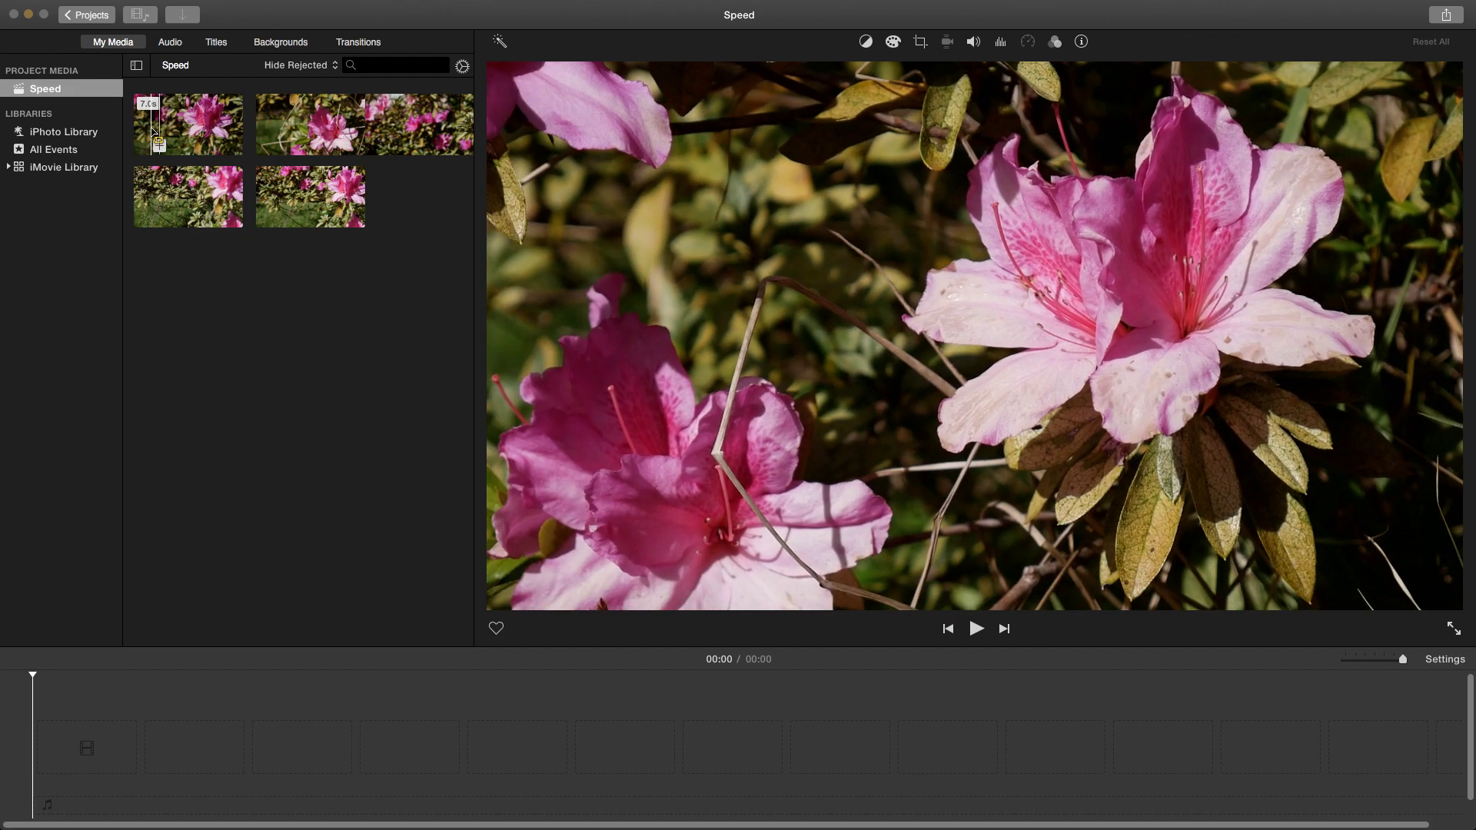
- Add the first azalea clip to the Speed timeline, play it while colour-adjusting, then delete it
left_click(174, 116)
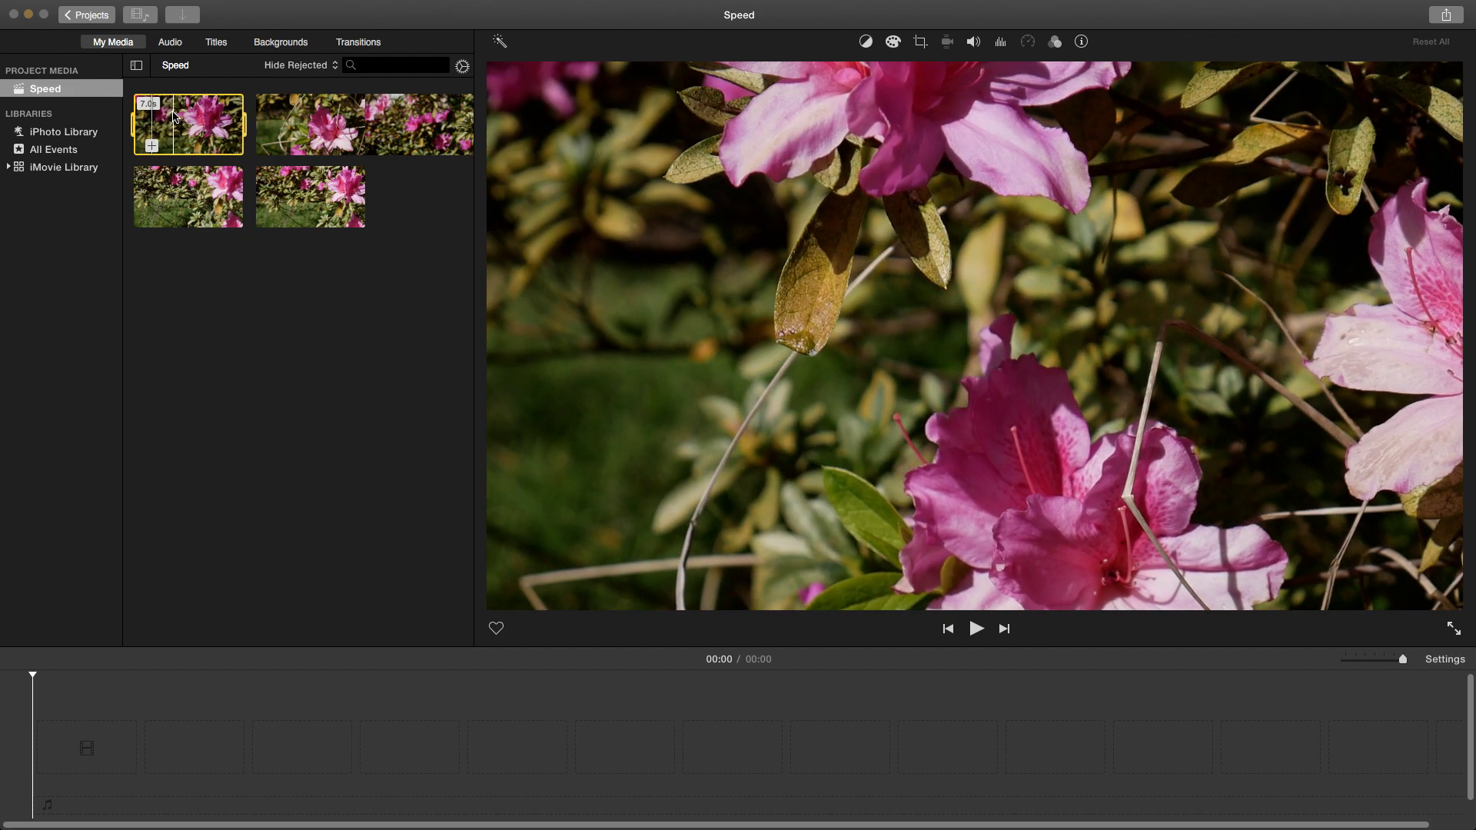
left_click_drag(174, 117, 32, 701)
key("space")
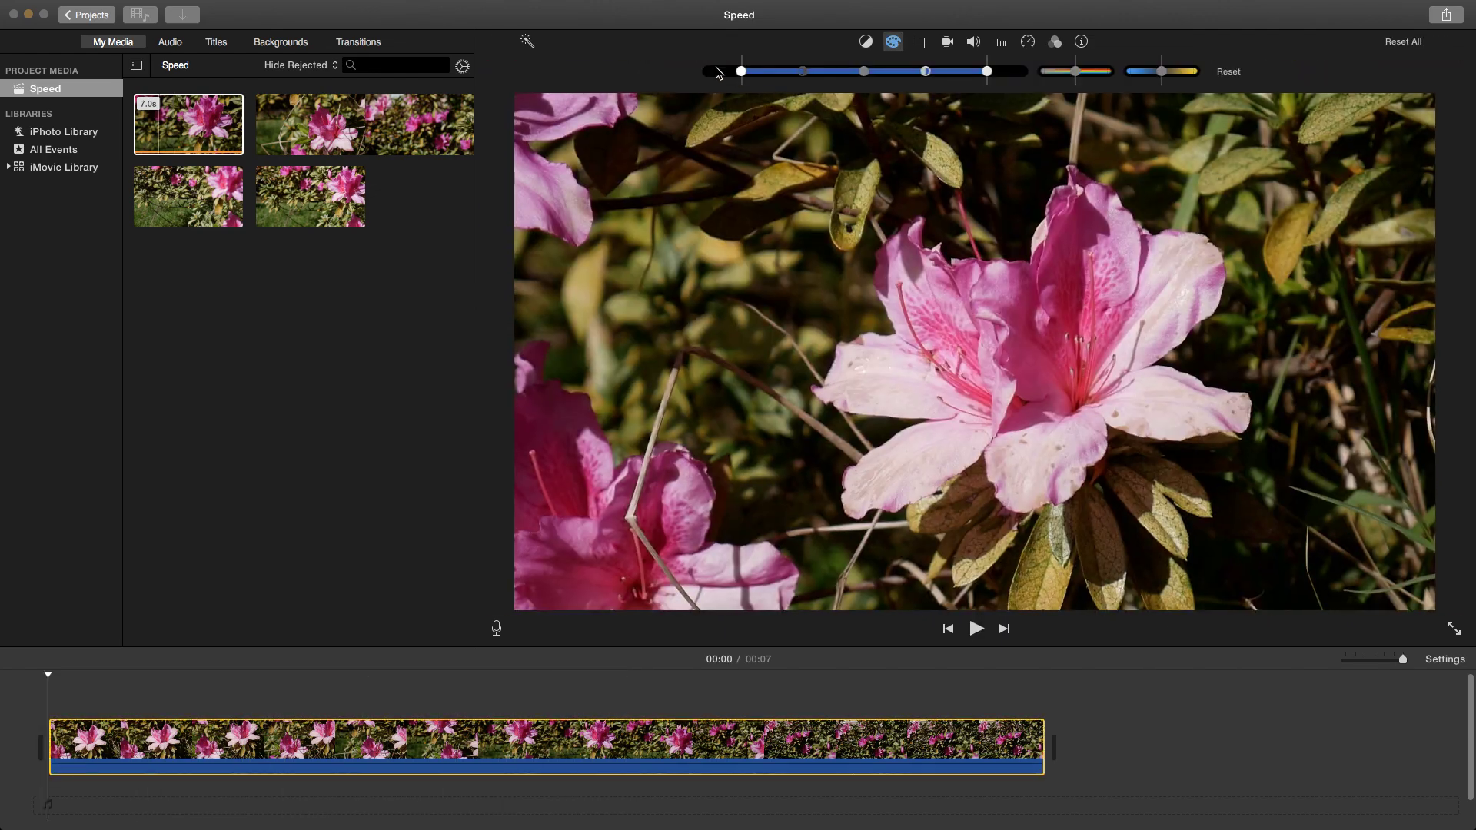
key("space")
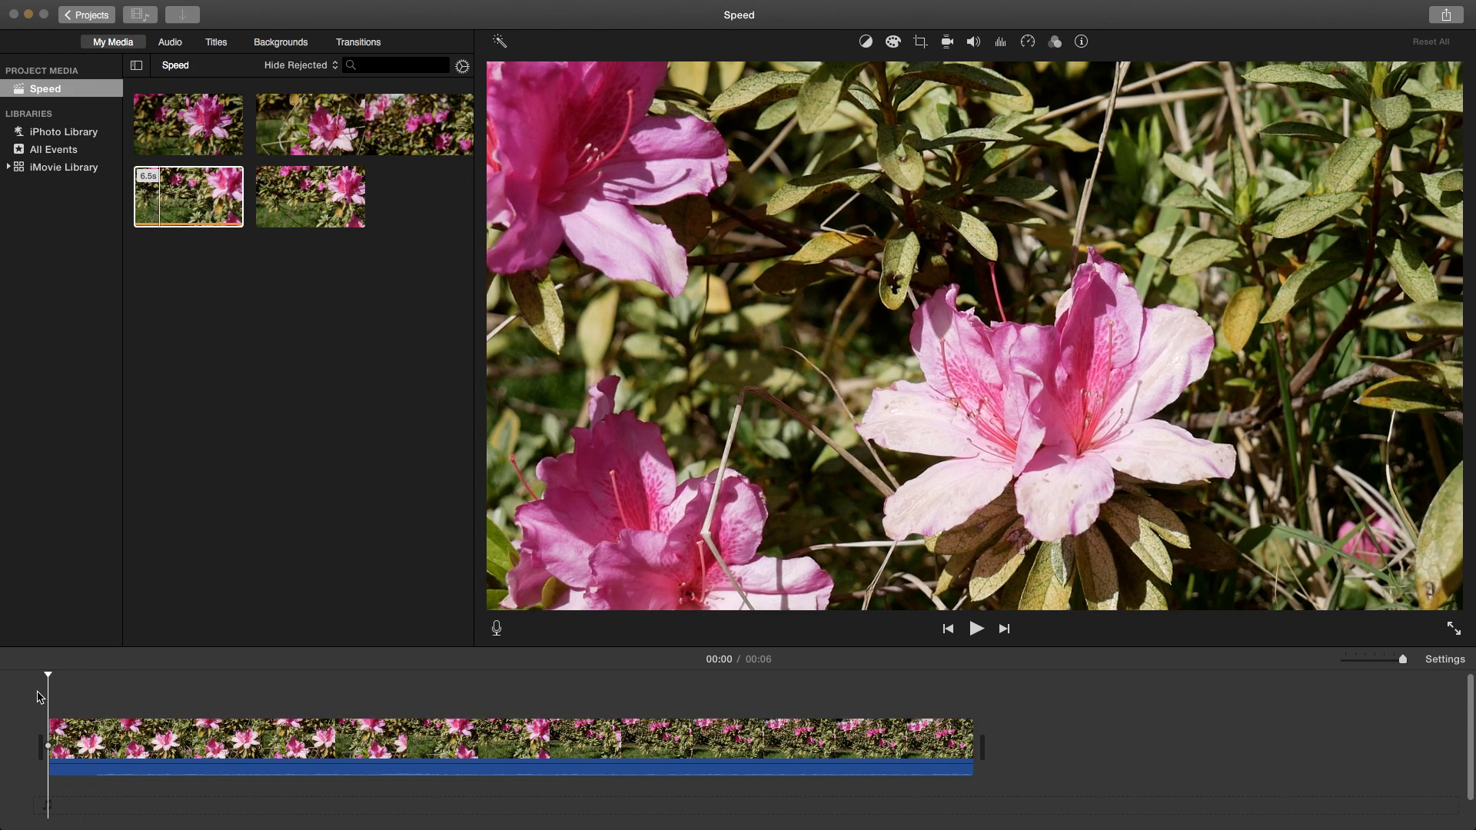
key("space")
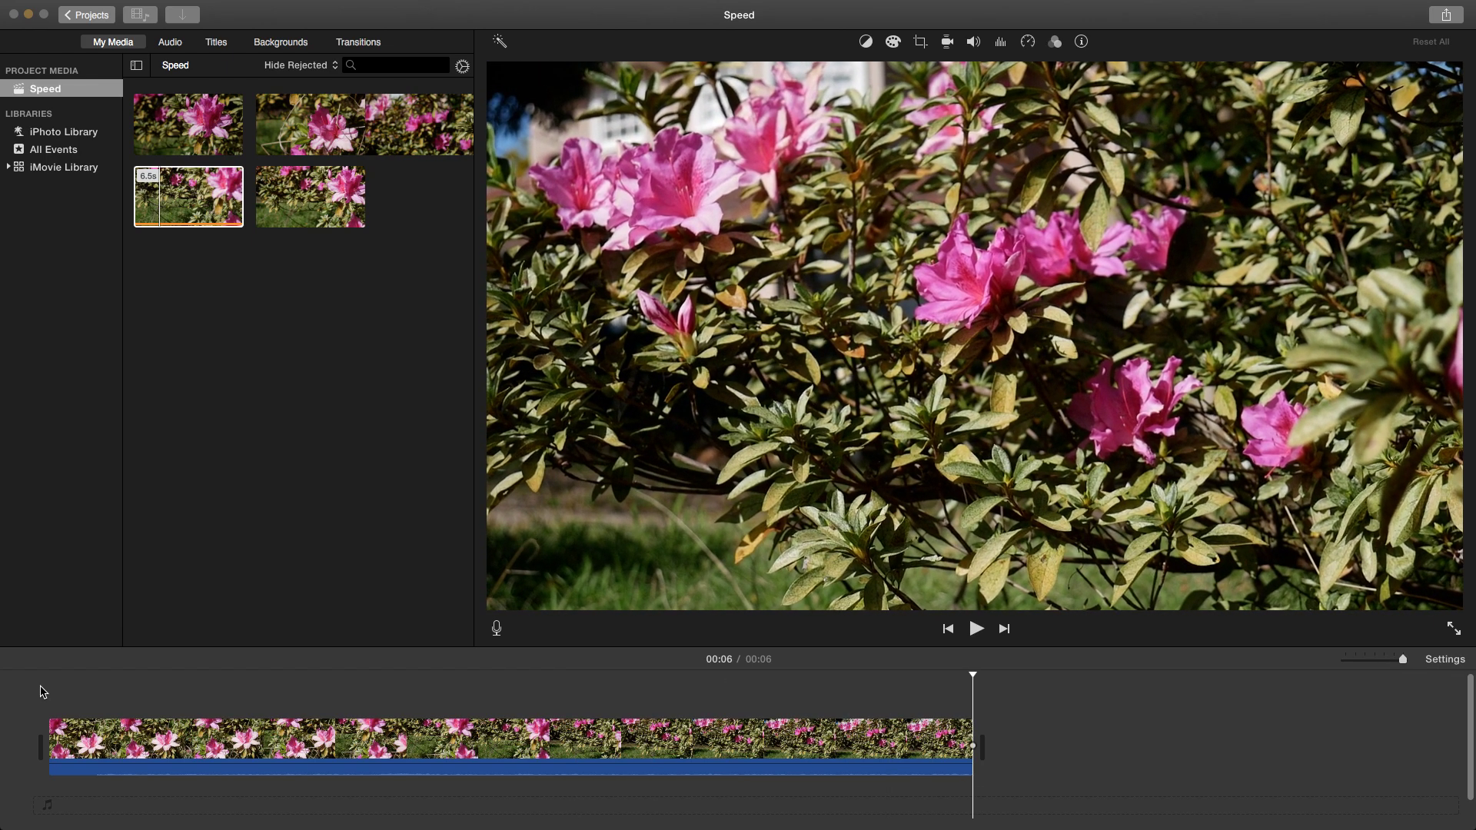
left_click(201, 727)
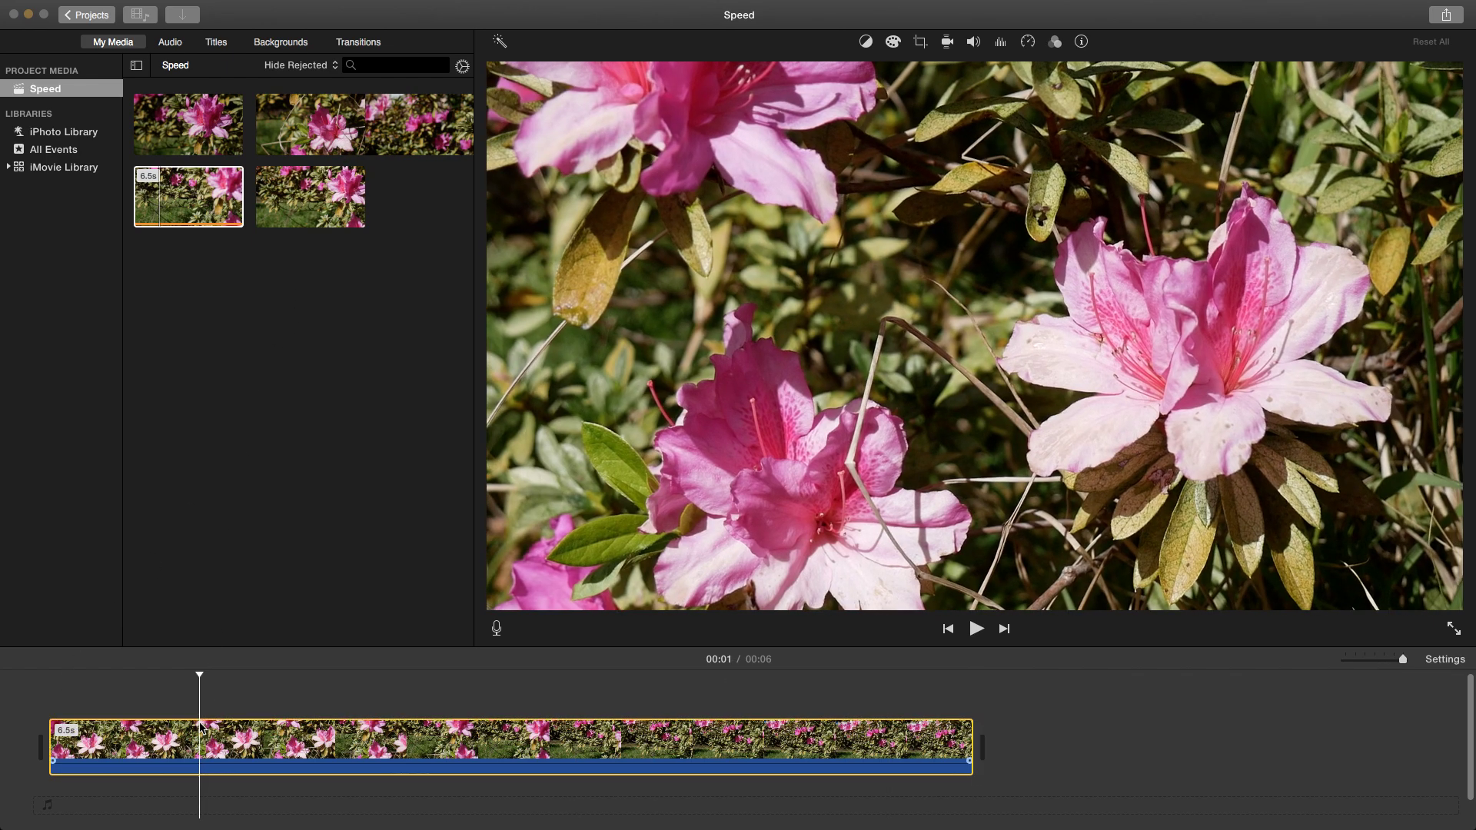
key("Delete")
- Add the 10.0 s azalea clip to the Speed timeline and play it once
left_click(331, 127)
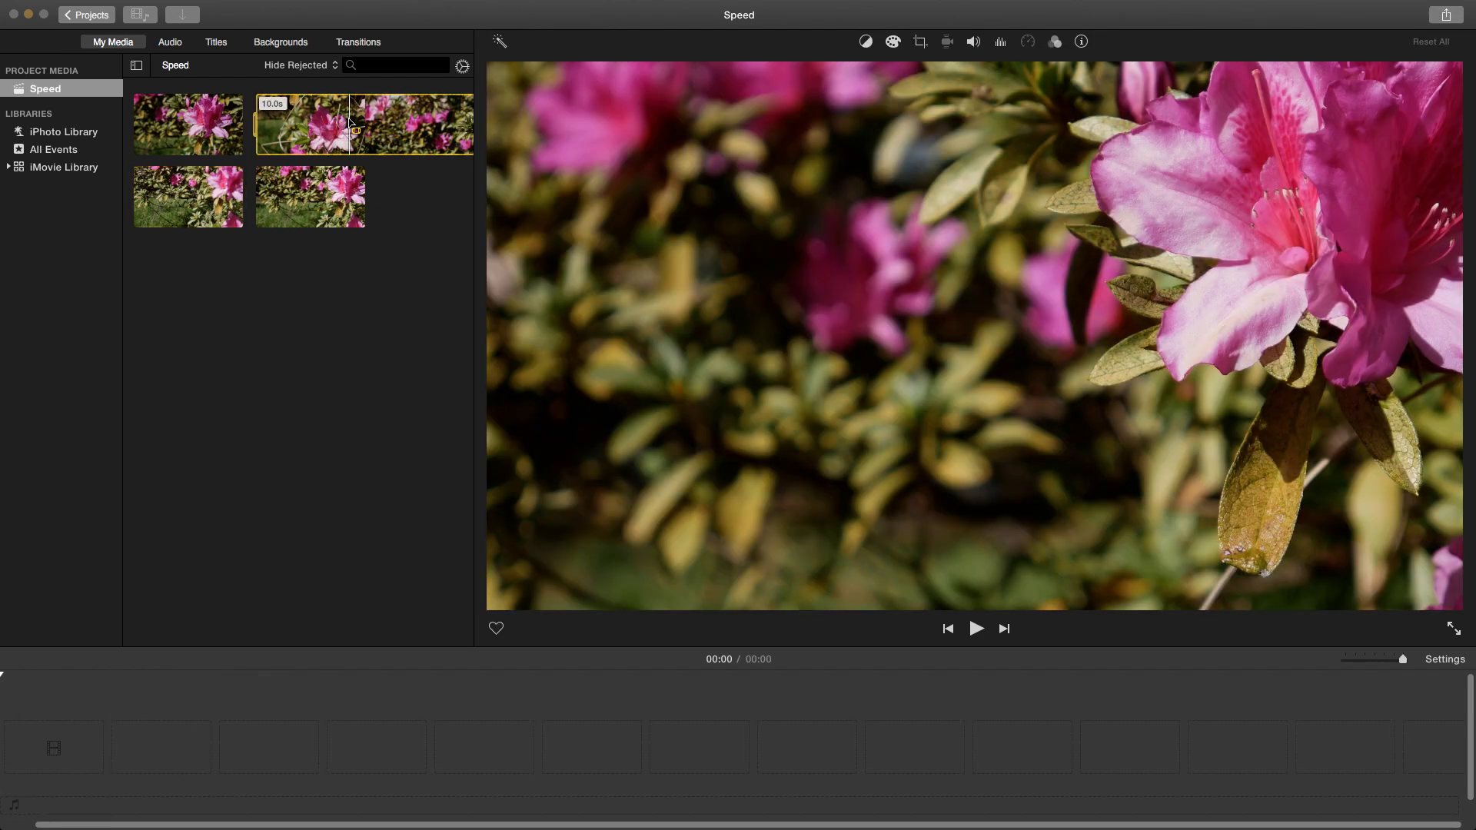
left_click_drag(332, 127, 161, 723)
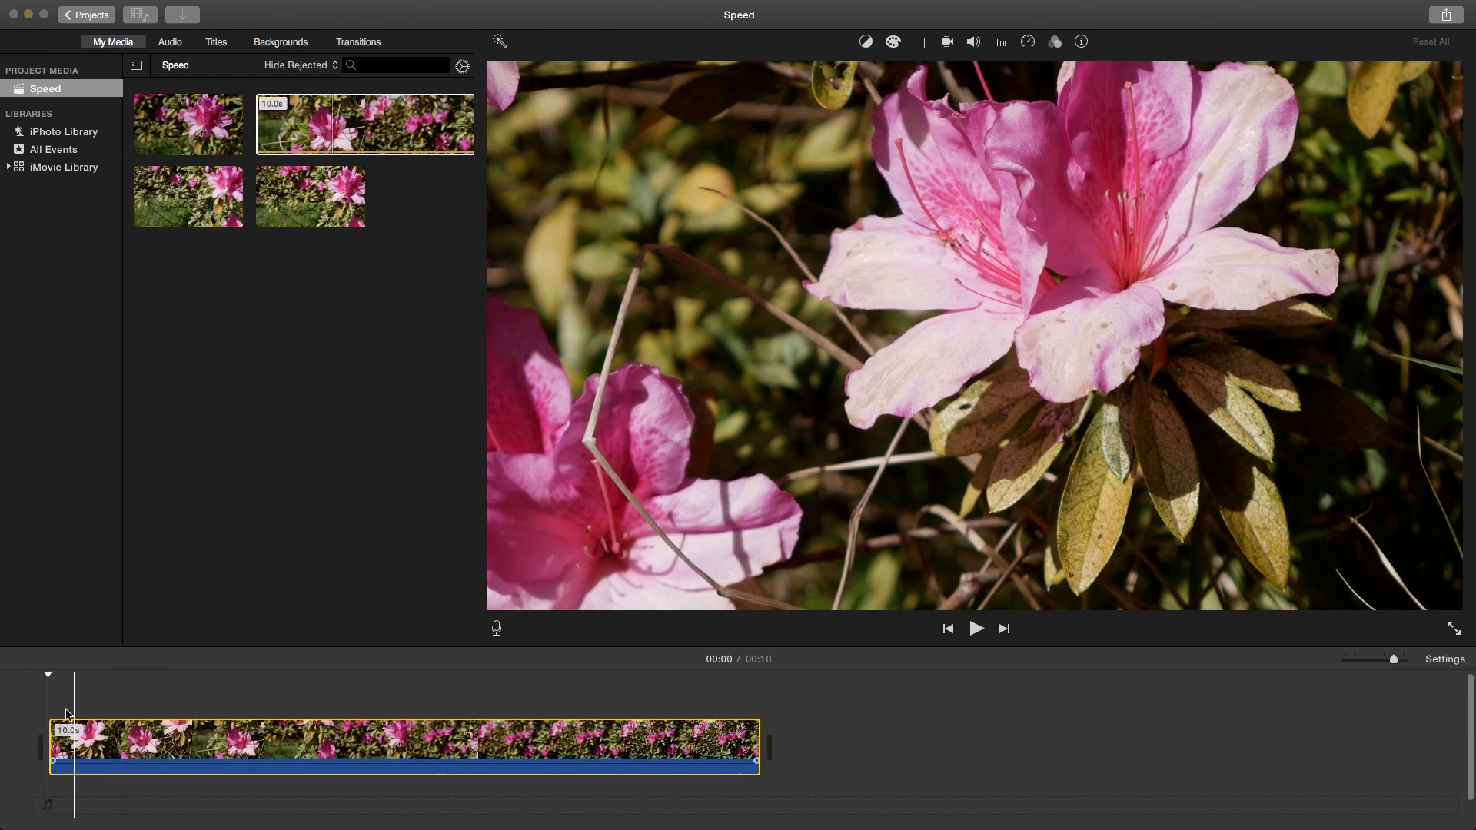
key("space")
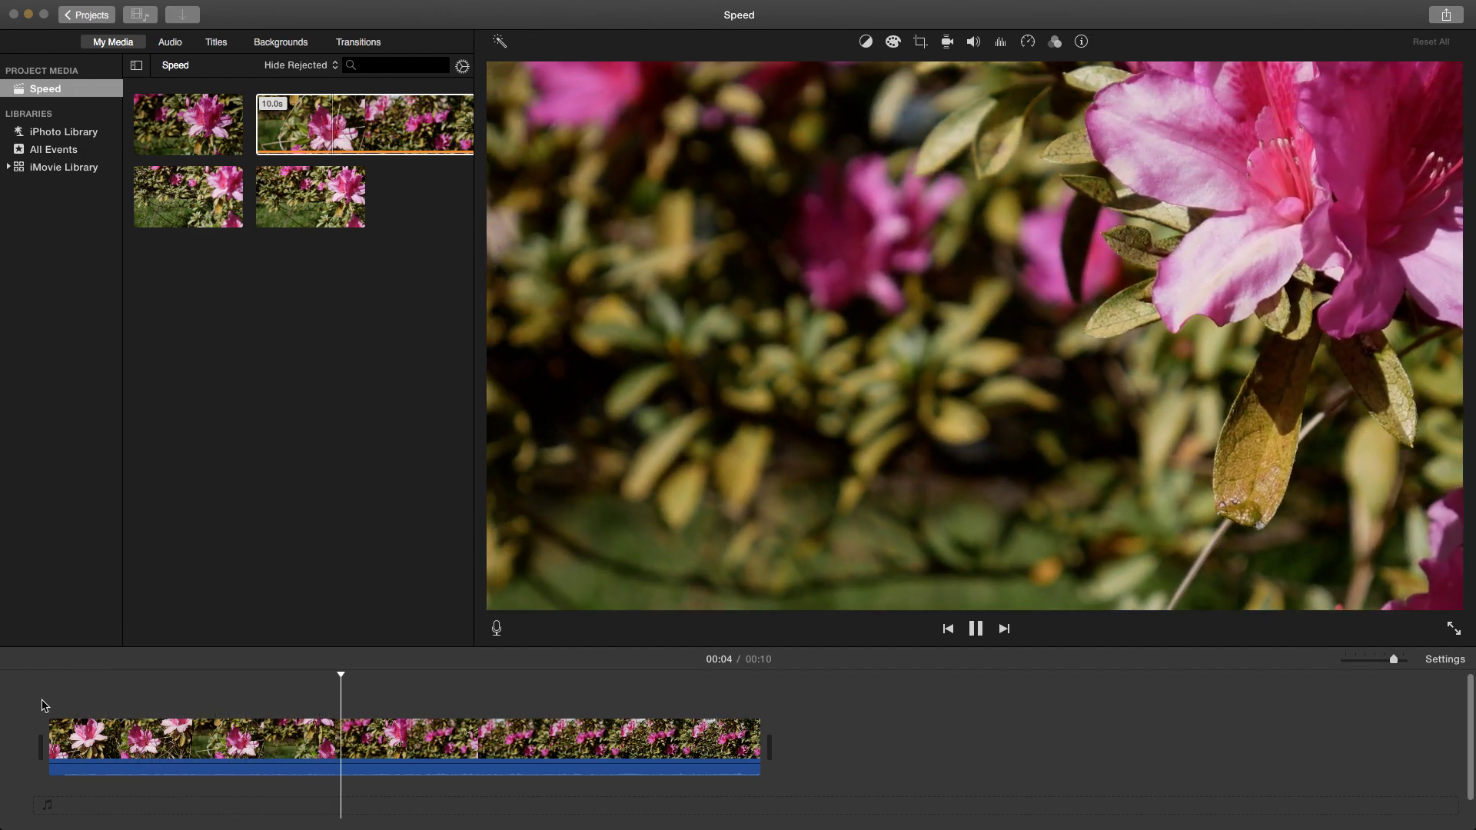
left_click(49, 723)
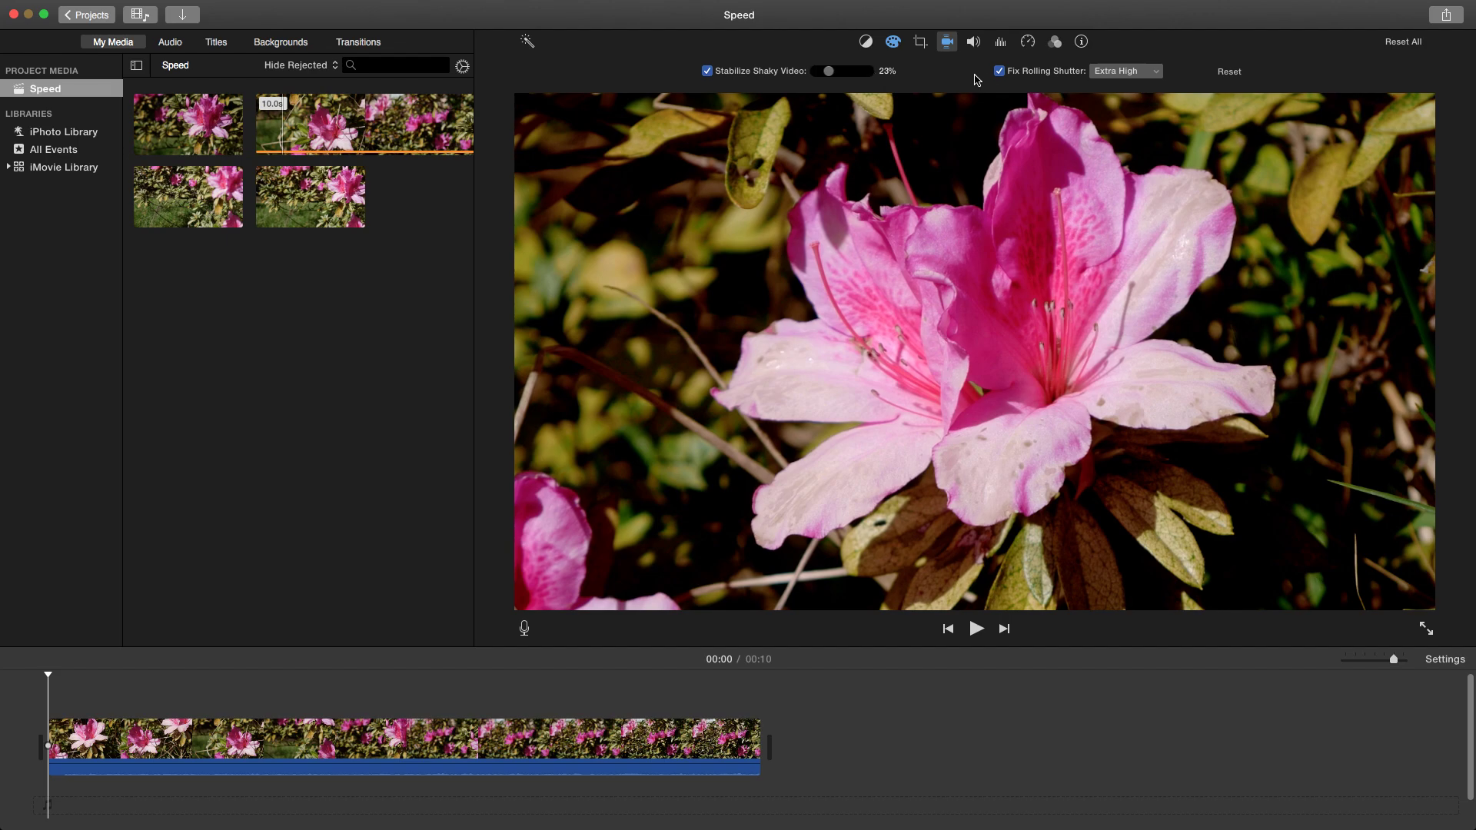
- Turn on rolling-shutter correction, then apply the Film Grain filter and play the clip
left_click(1000, 72)
key("space")
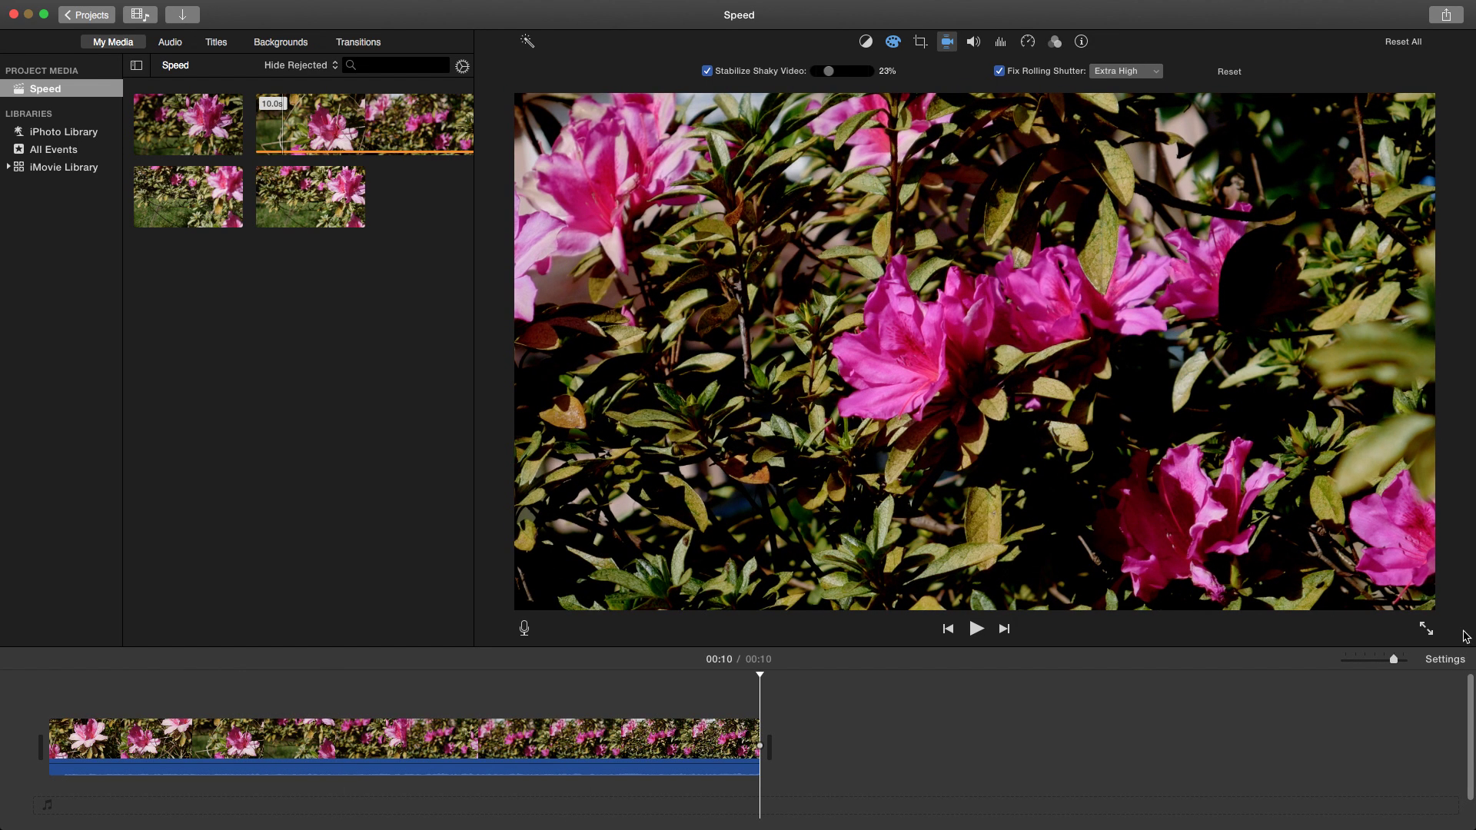
left_click(1054, 41)
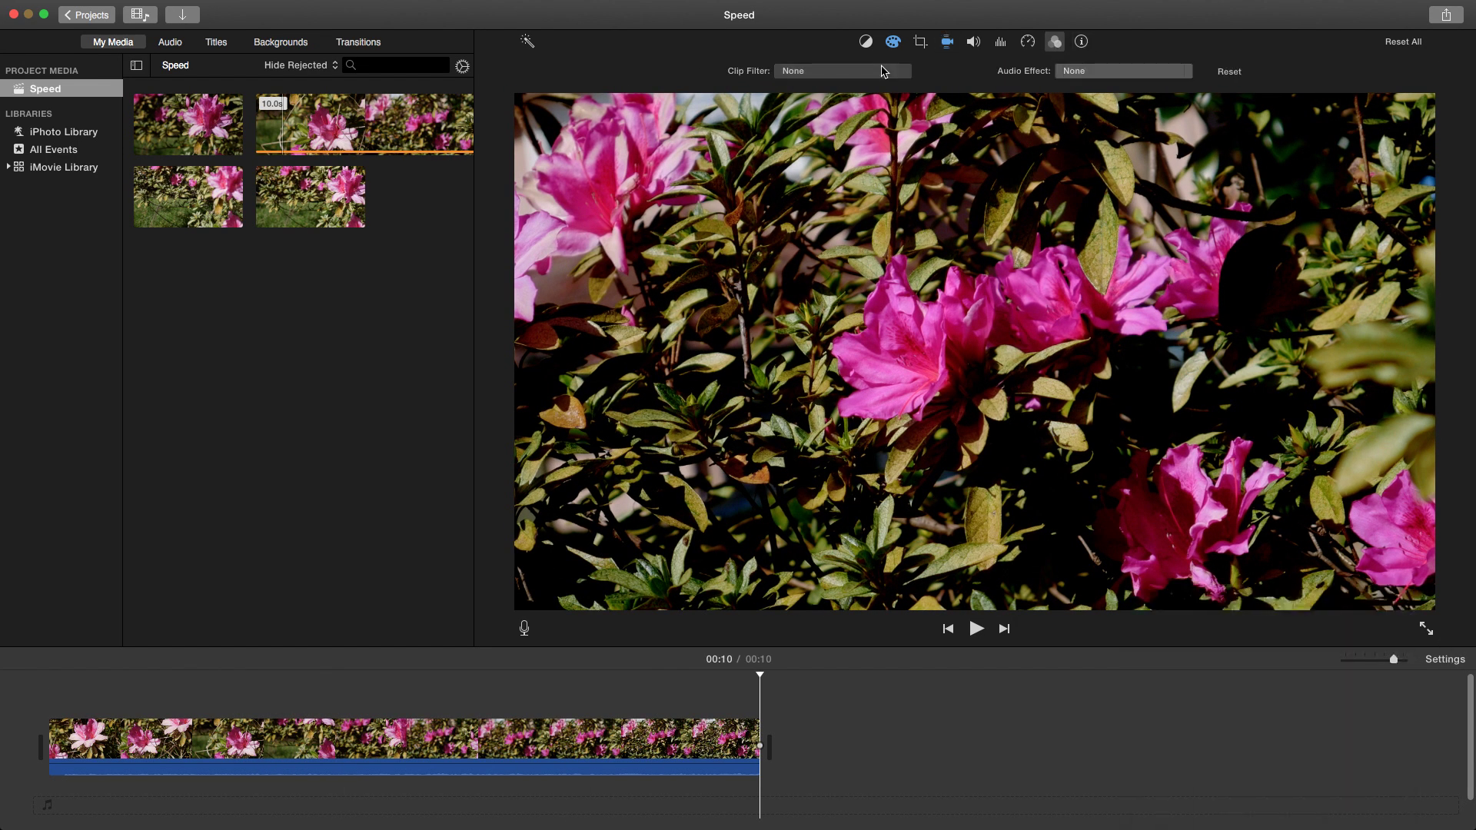
left_click(842, 71)
left_click(142, 173)
key("space")
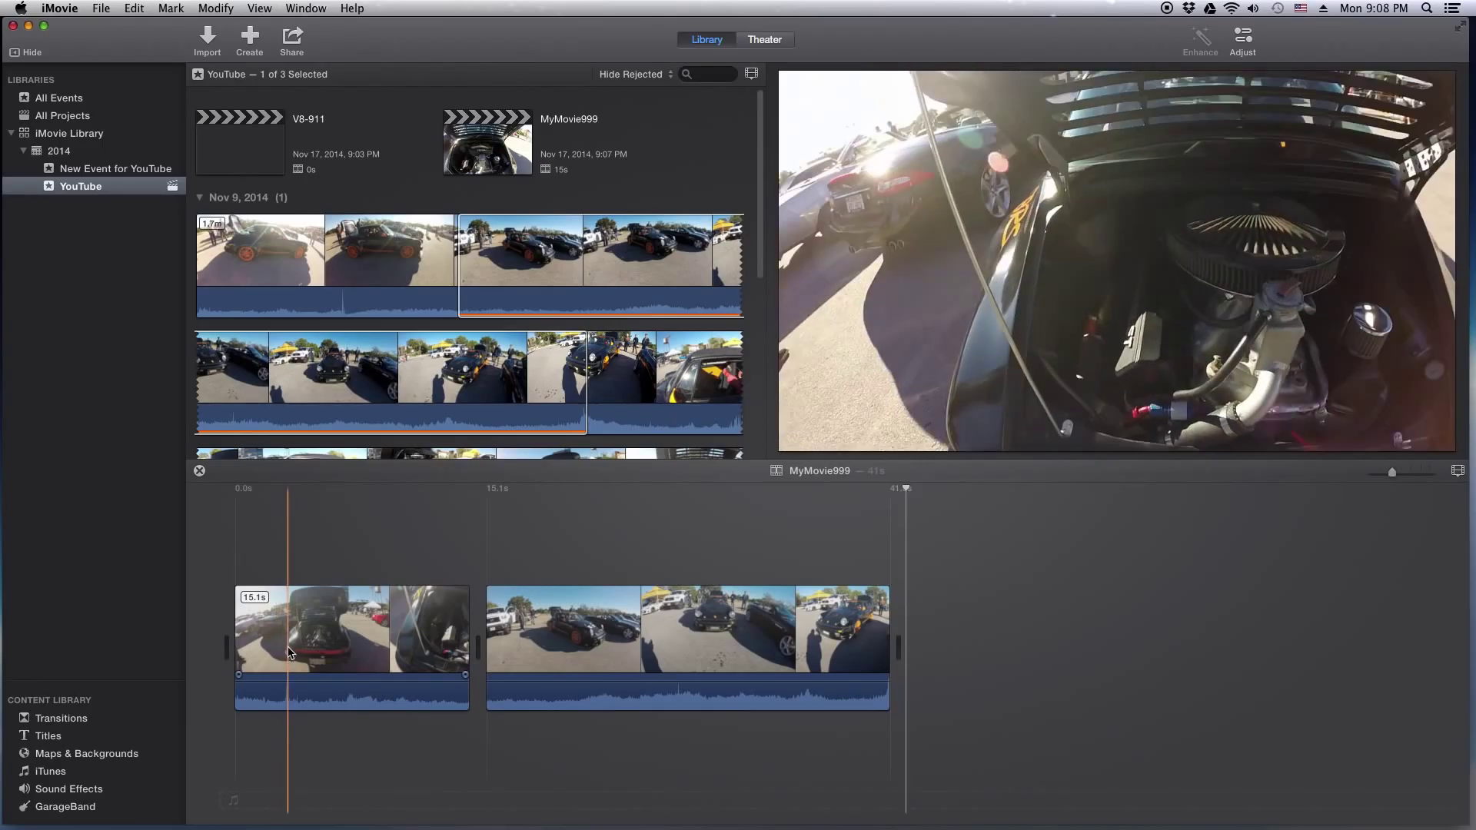
- Split the first car-show clip into 3.5 s and 11.6 s pieces and play from the short piece
left_click(291, 652)
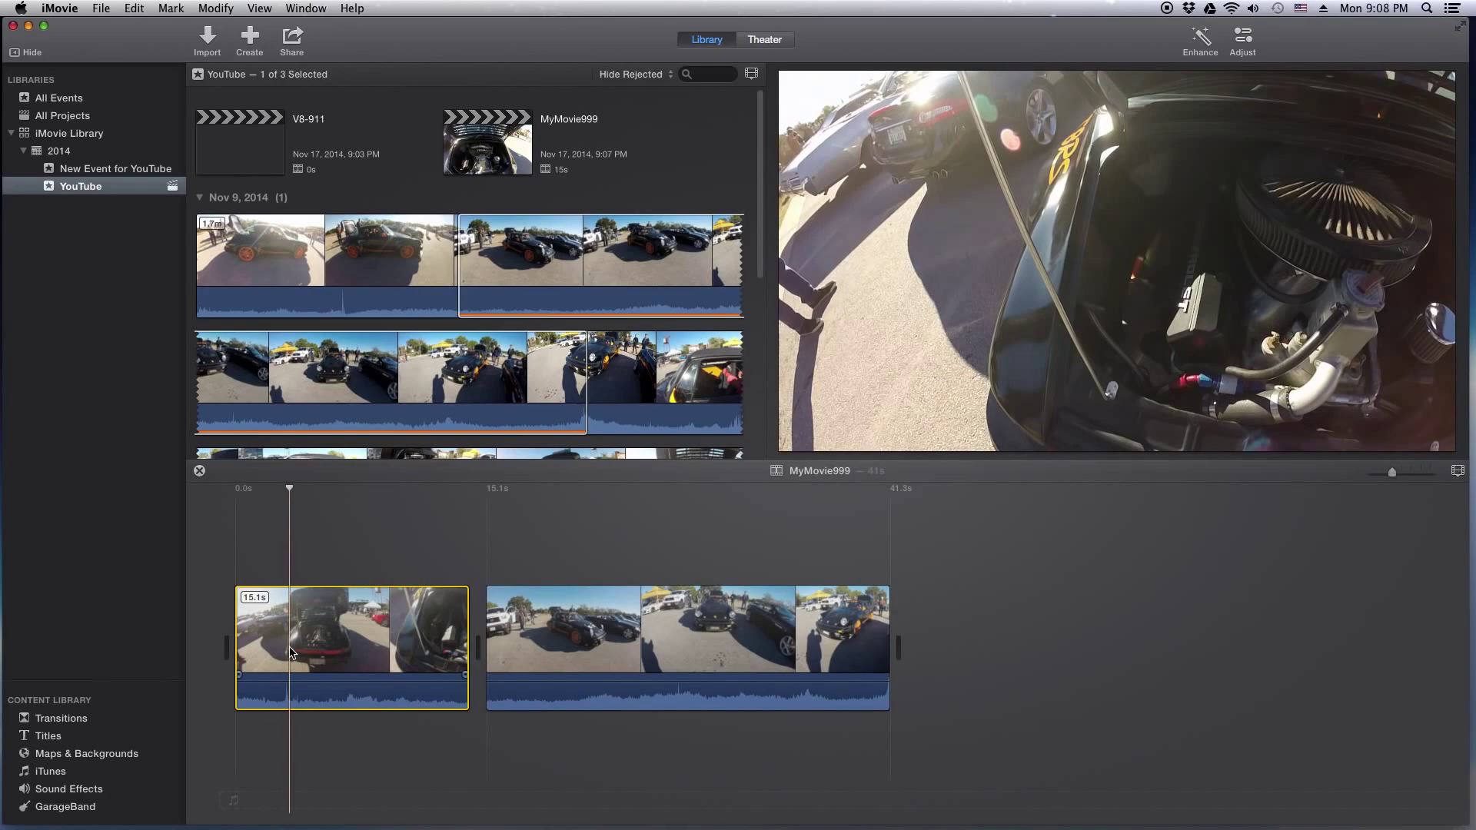
right_click(290, 651)
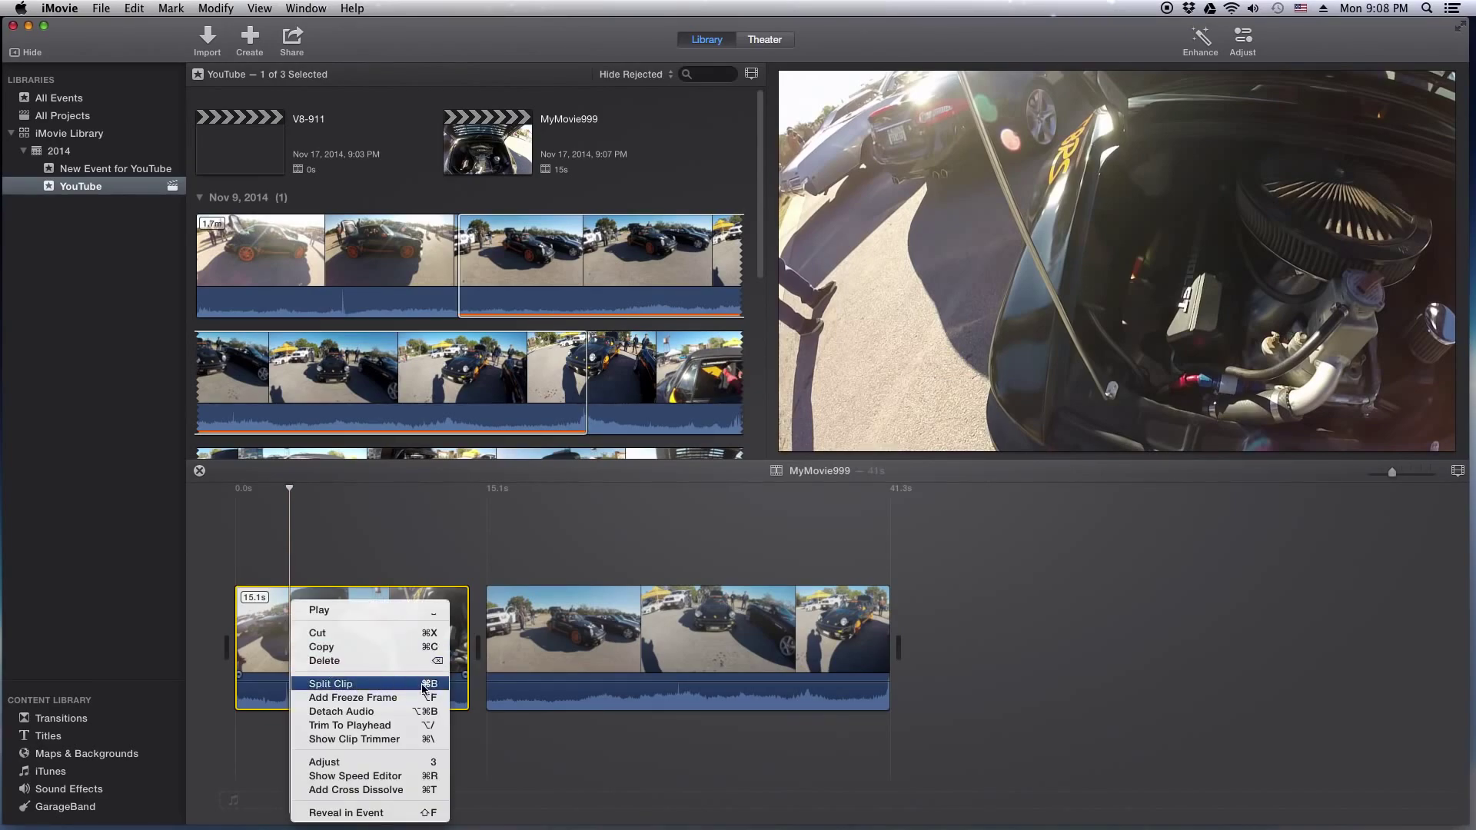
left_click(343, 689)
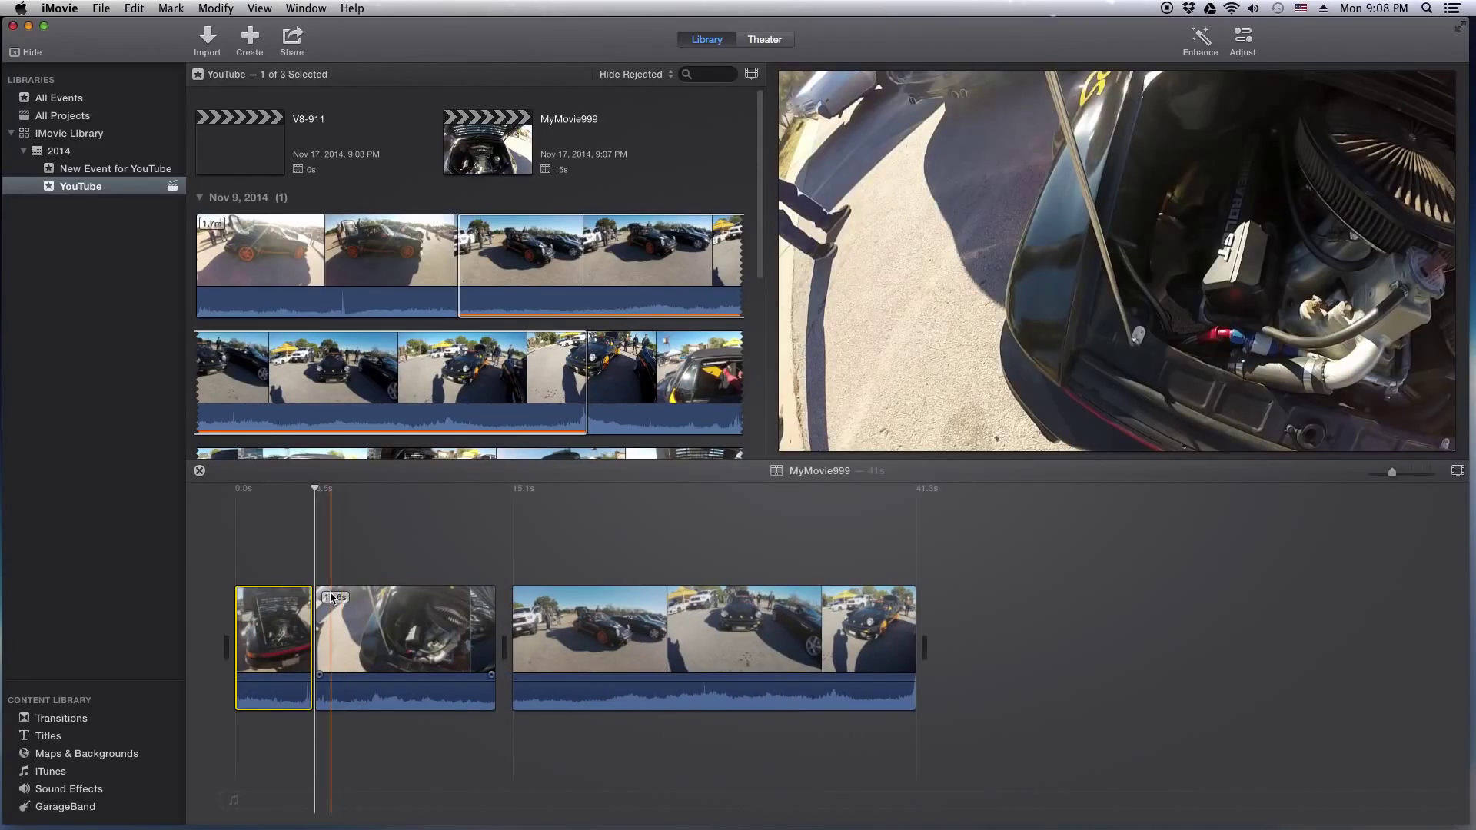
left_click(349, 624)
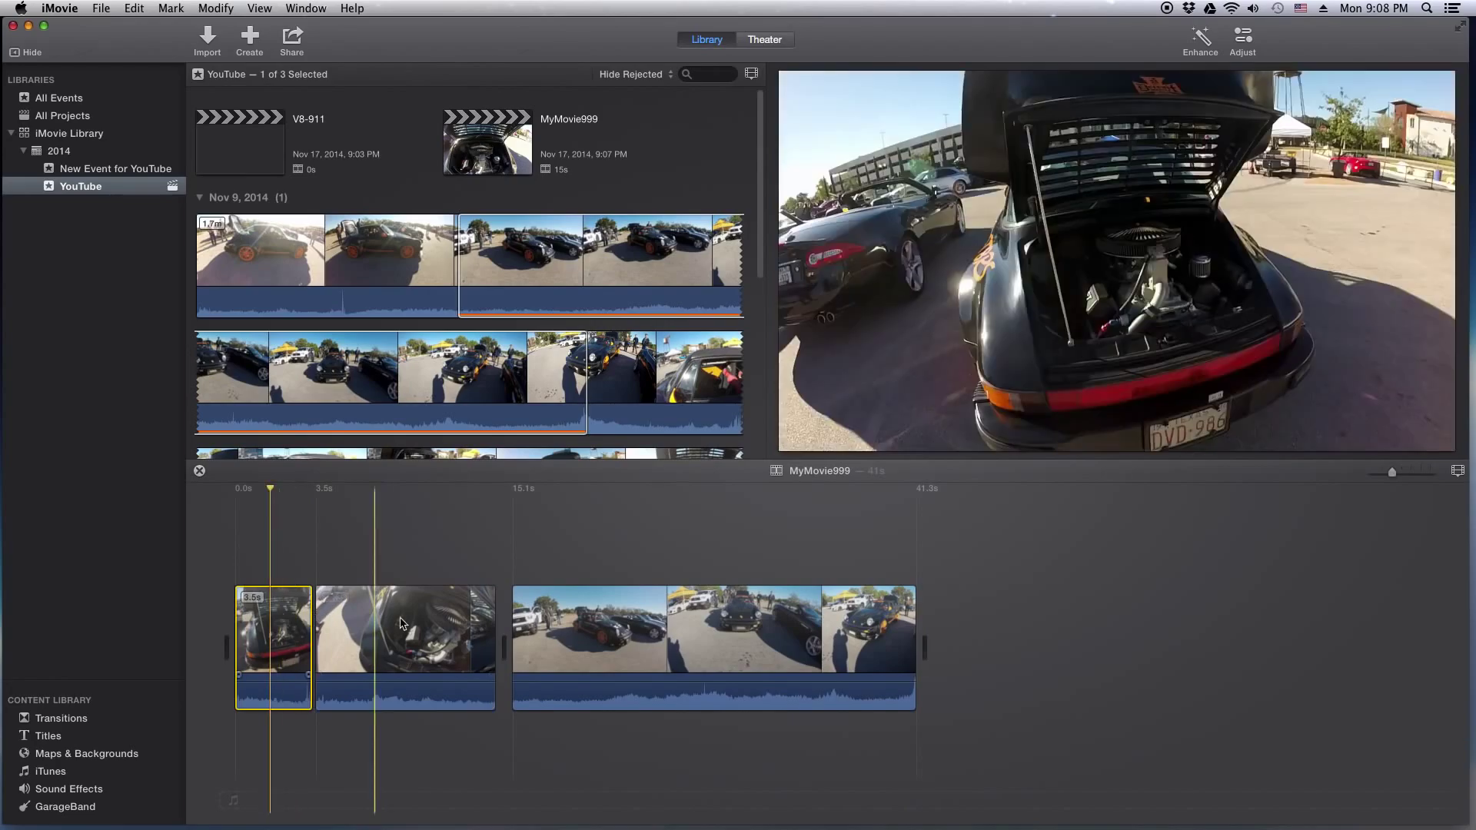
left_click(293, 622)
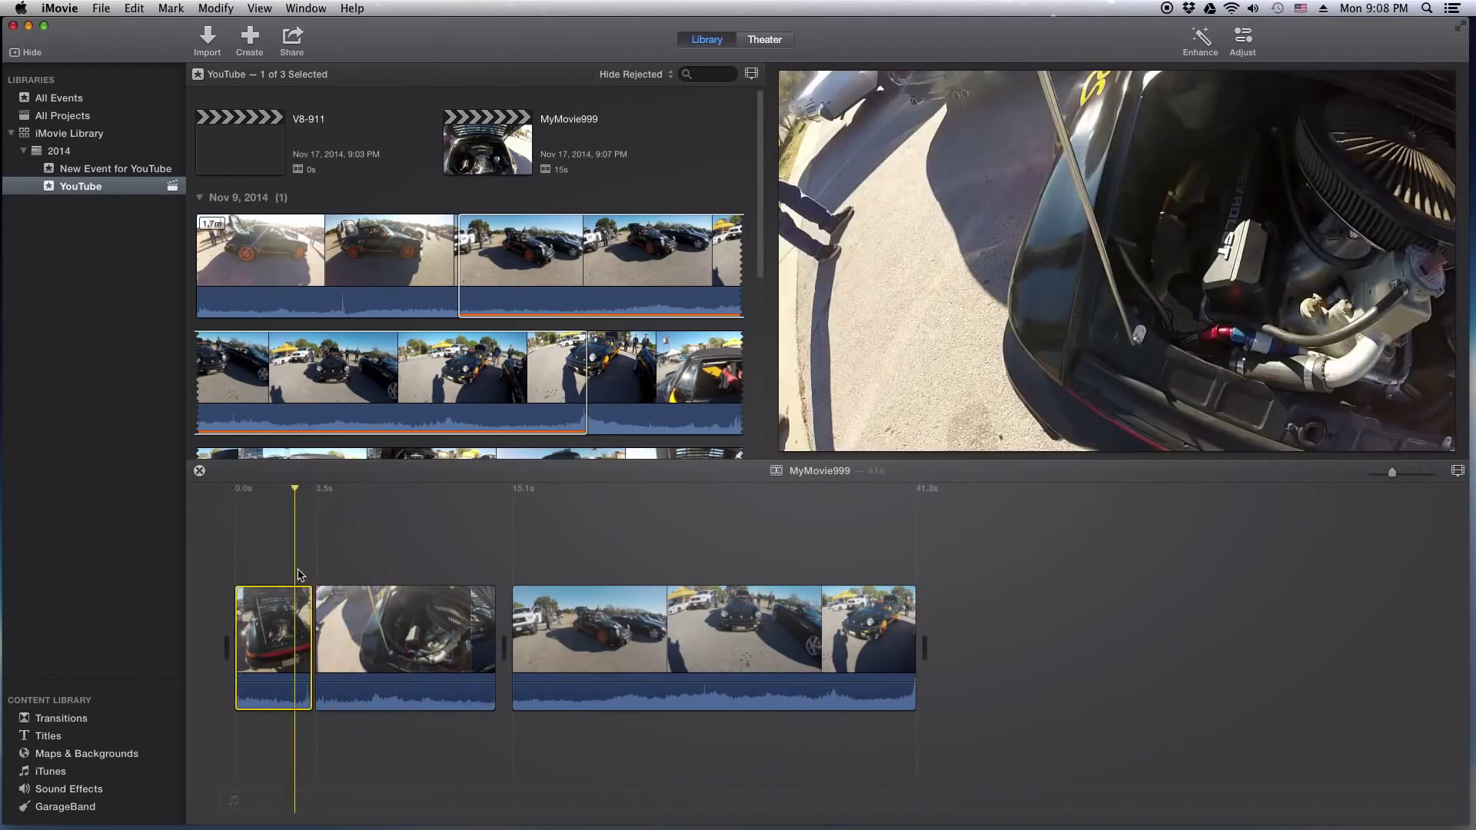
left_click(290, 570)
key("space")
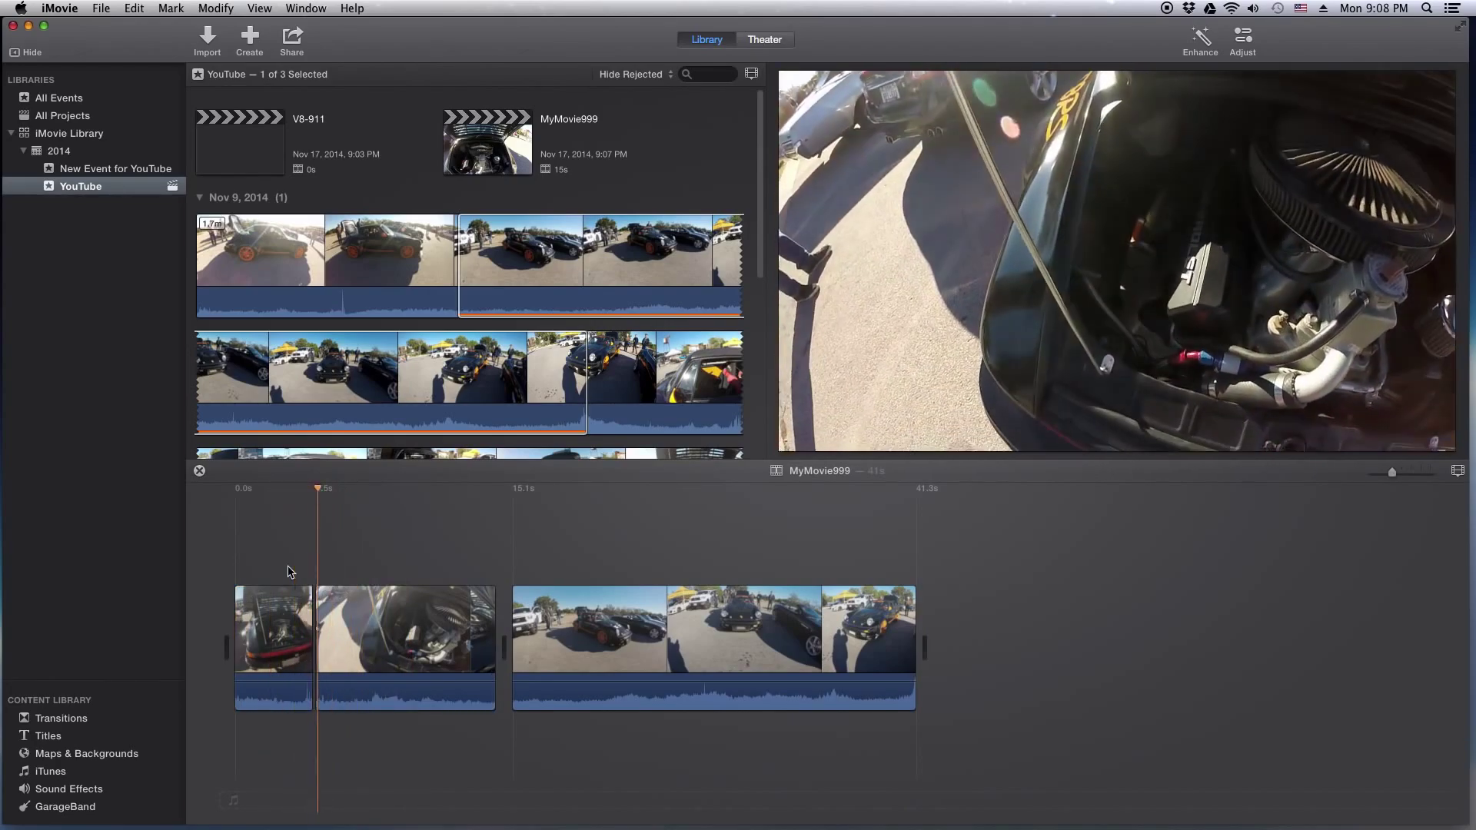
key("space")
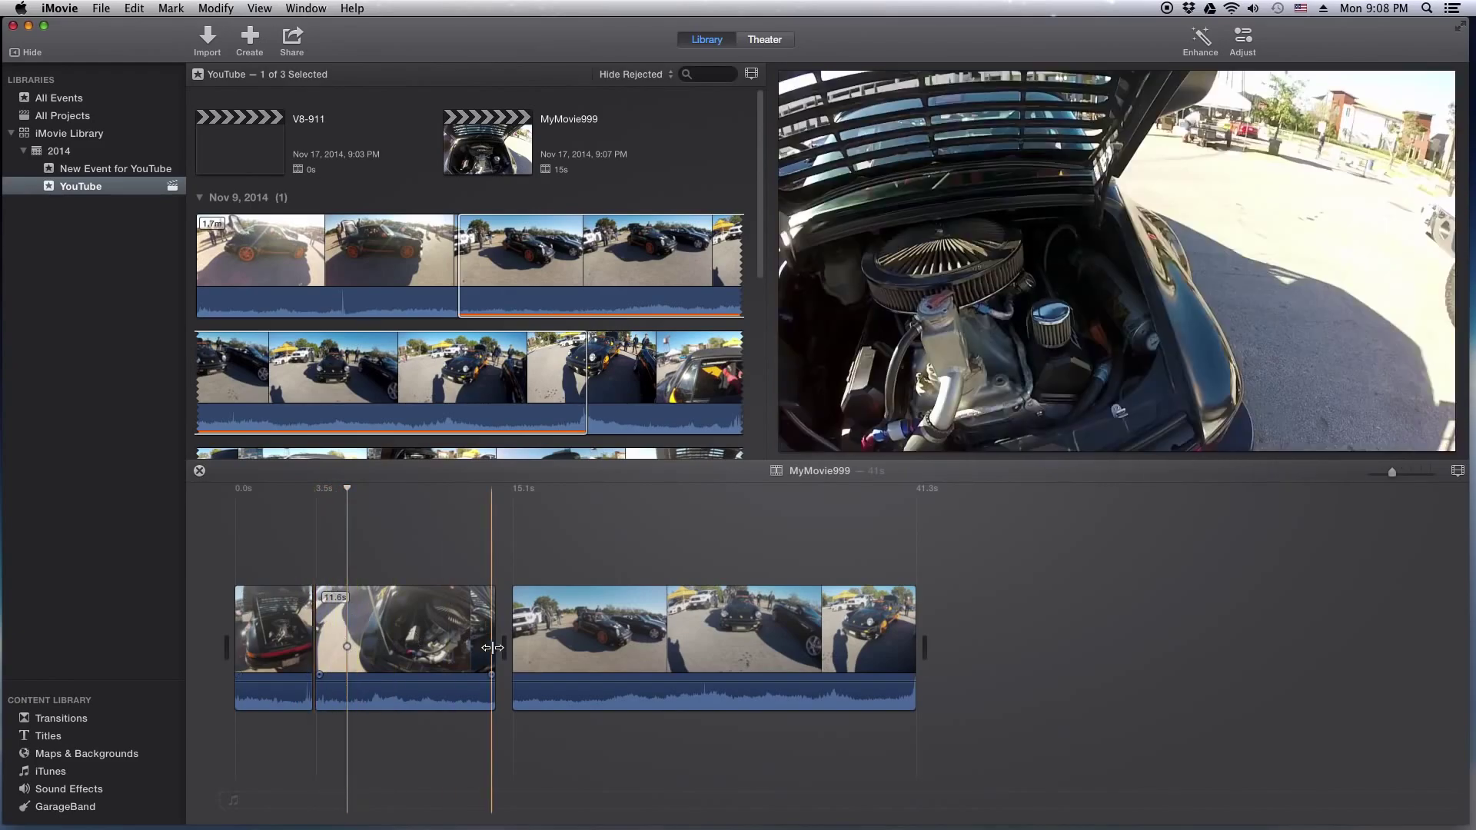
left_click(693, 621)
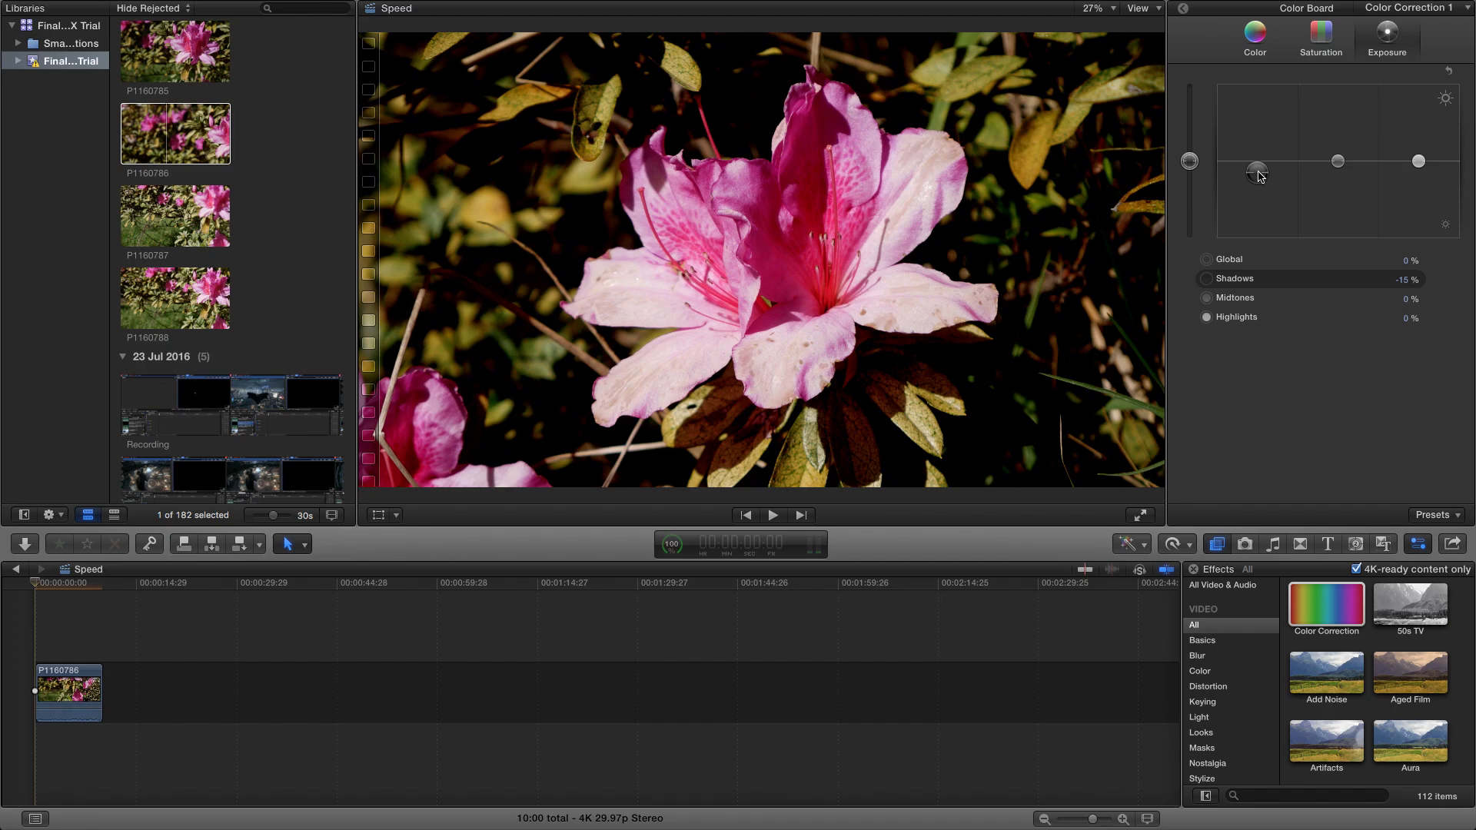
- Adjust Color Board exposure: lift the highlights and lower the midtones
left_click_drag(1259, 172, 1263, 162)
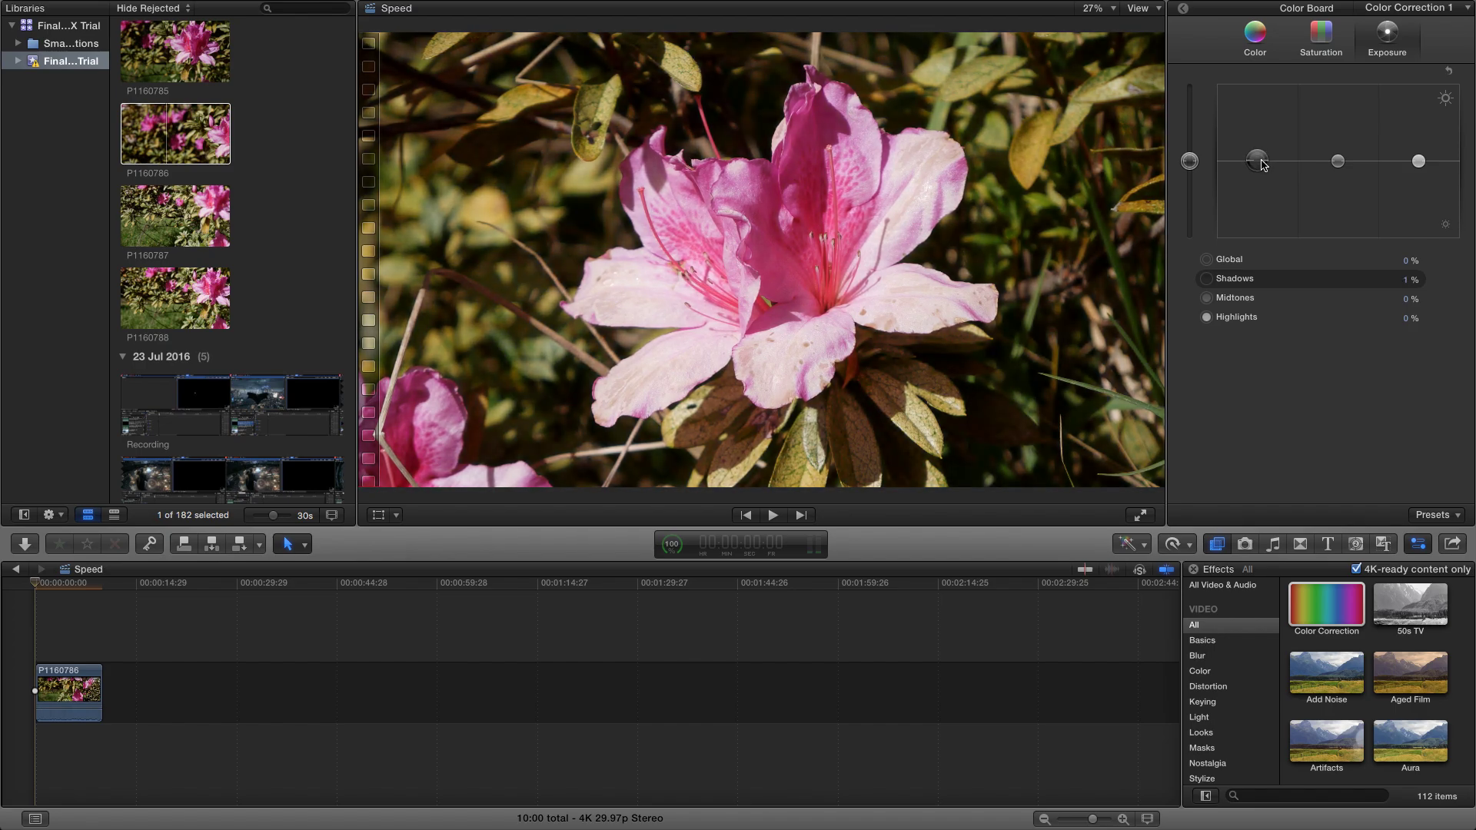
left_click_drag(1263, 165, 1262, 161)
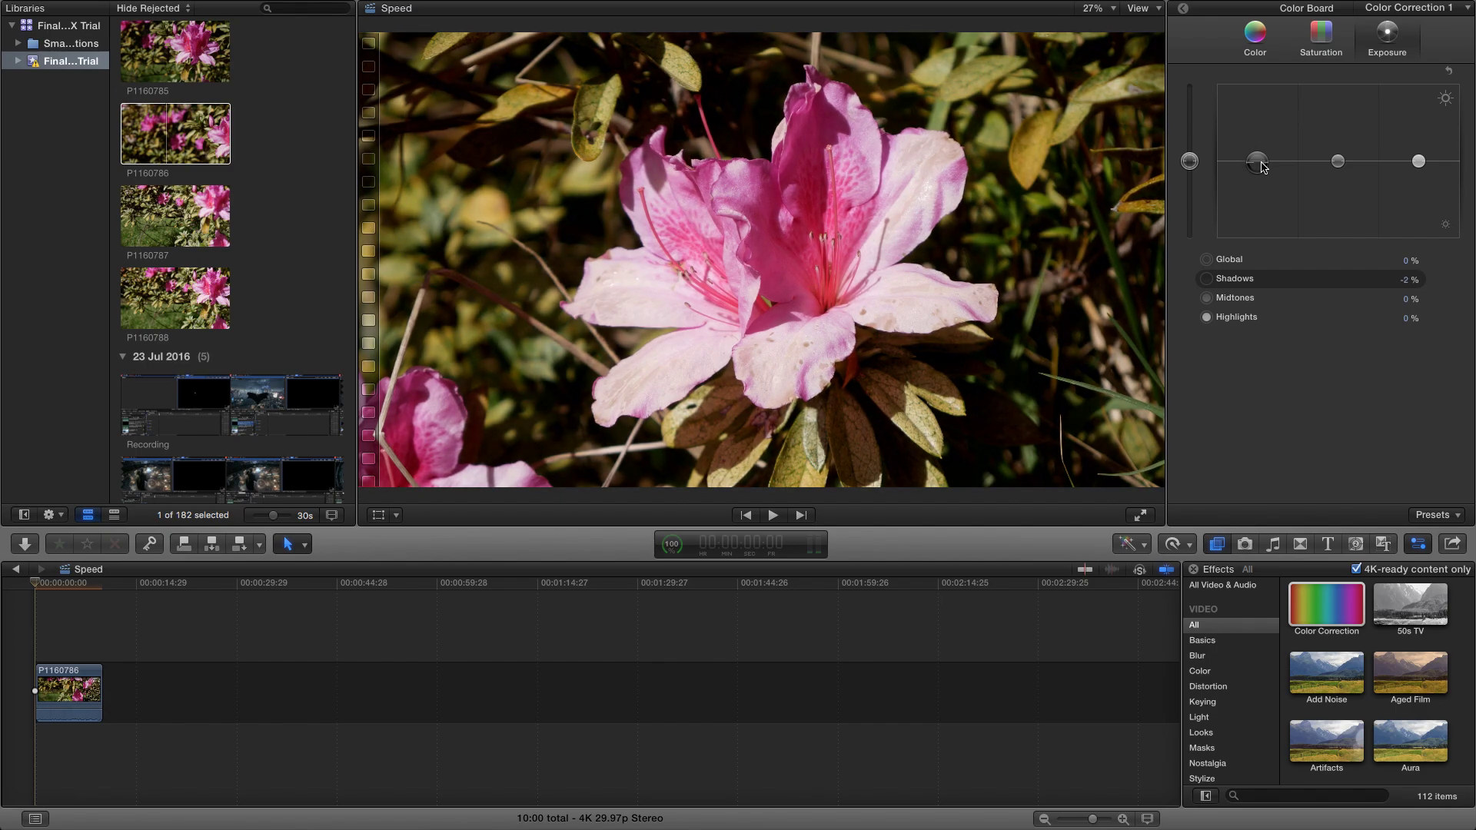
left_click_drag(1419, 161, 1419, 150)
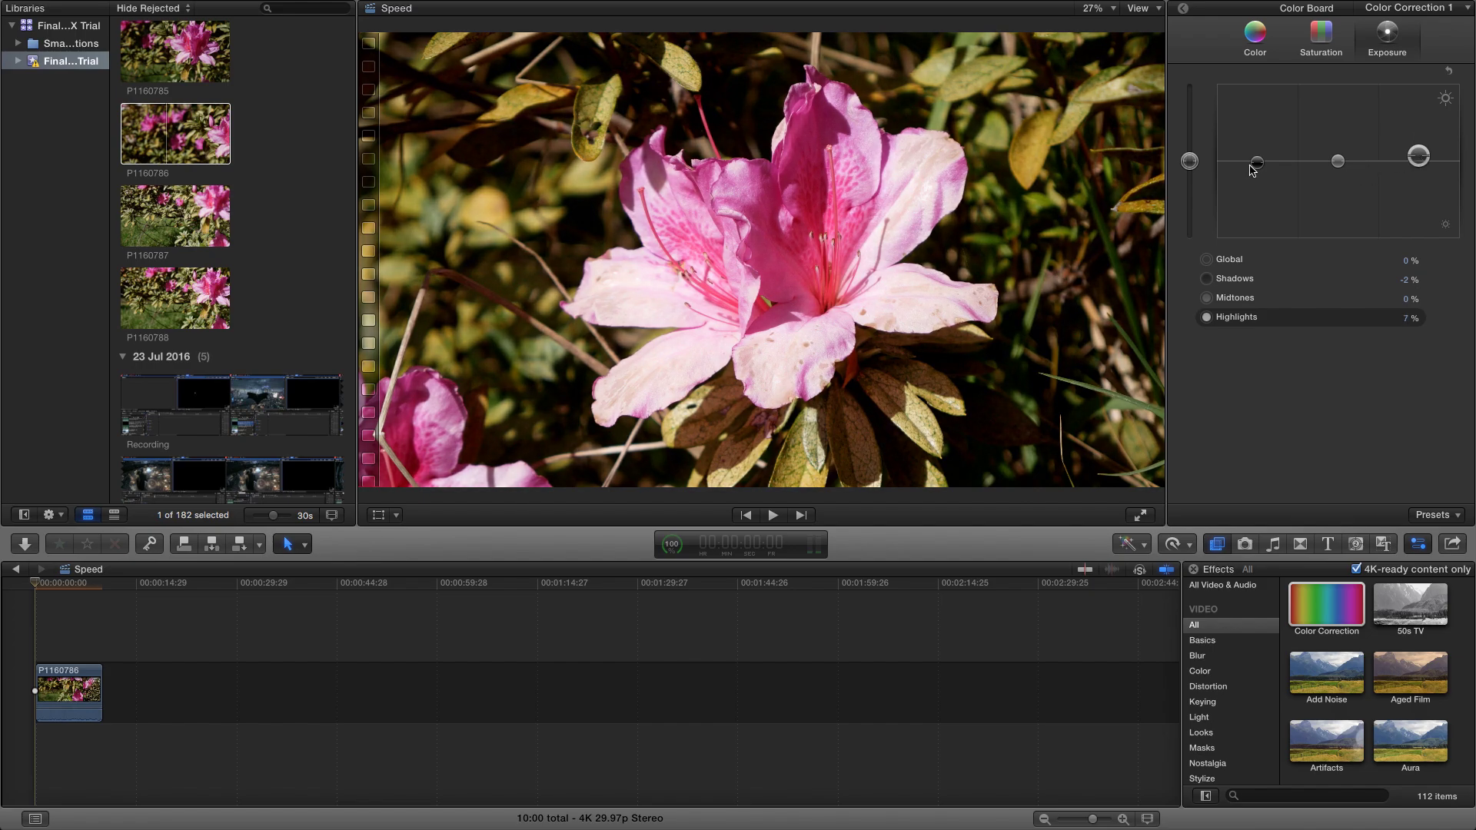
left_click_drag(1250, 165, 1343, 196)
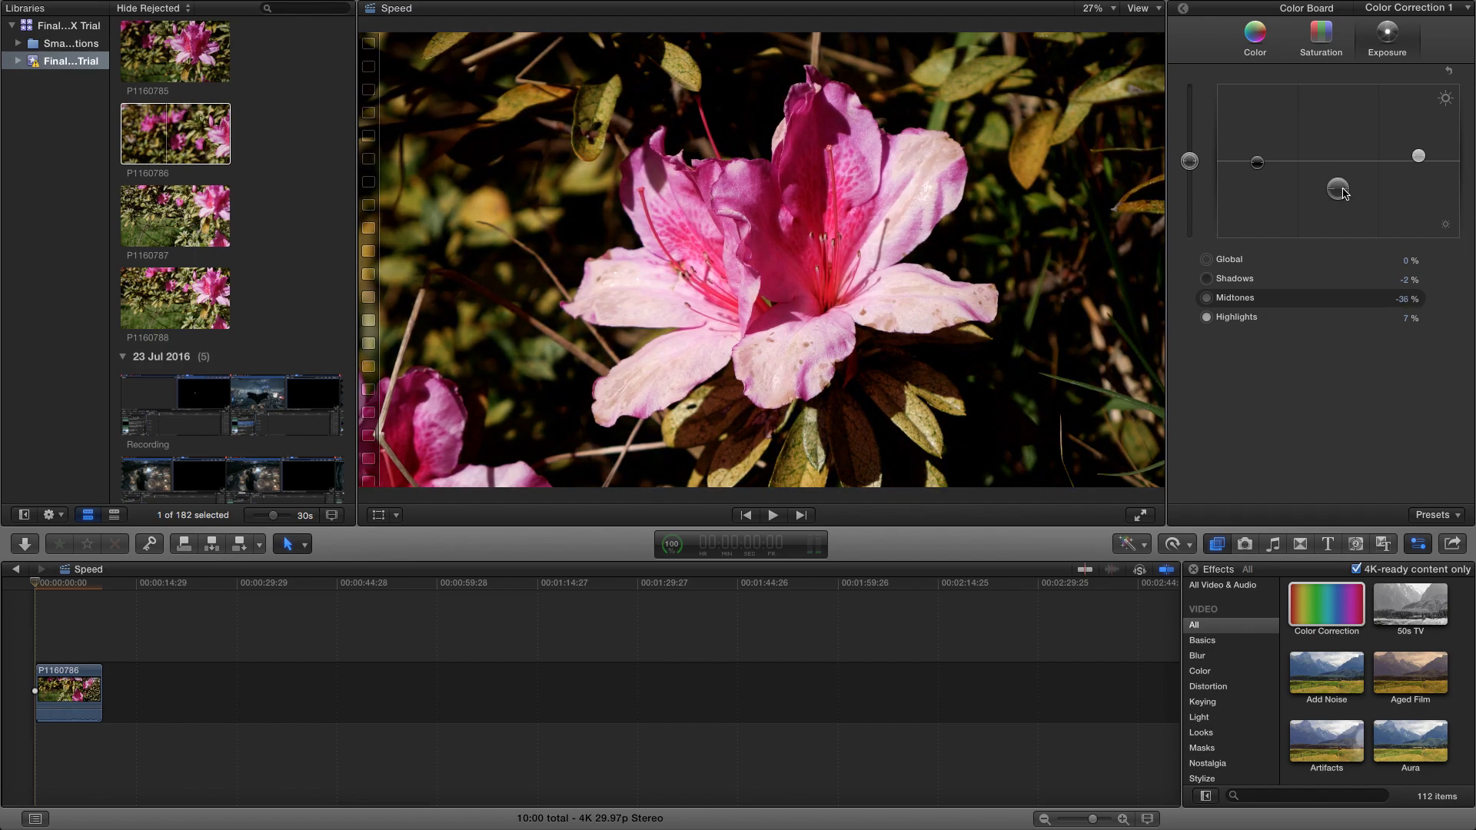
- Boost highlight saturation and slightly reduce midtone saturation
left_click(1323, 42)
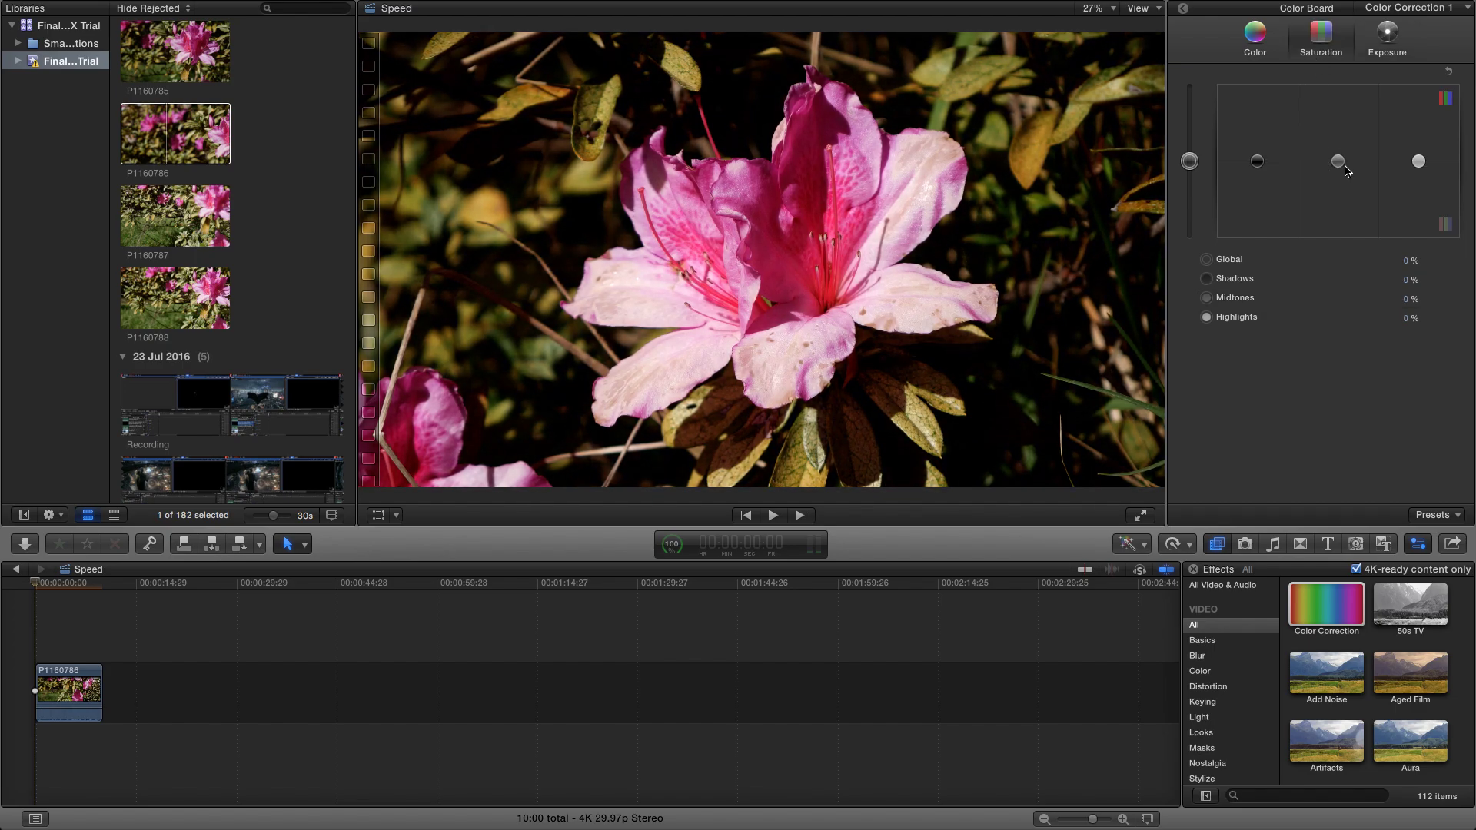
left_click_drag(1413, 164, 1427, 119)
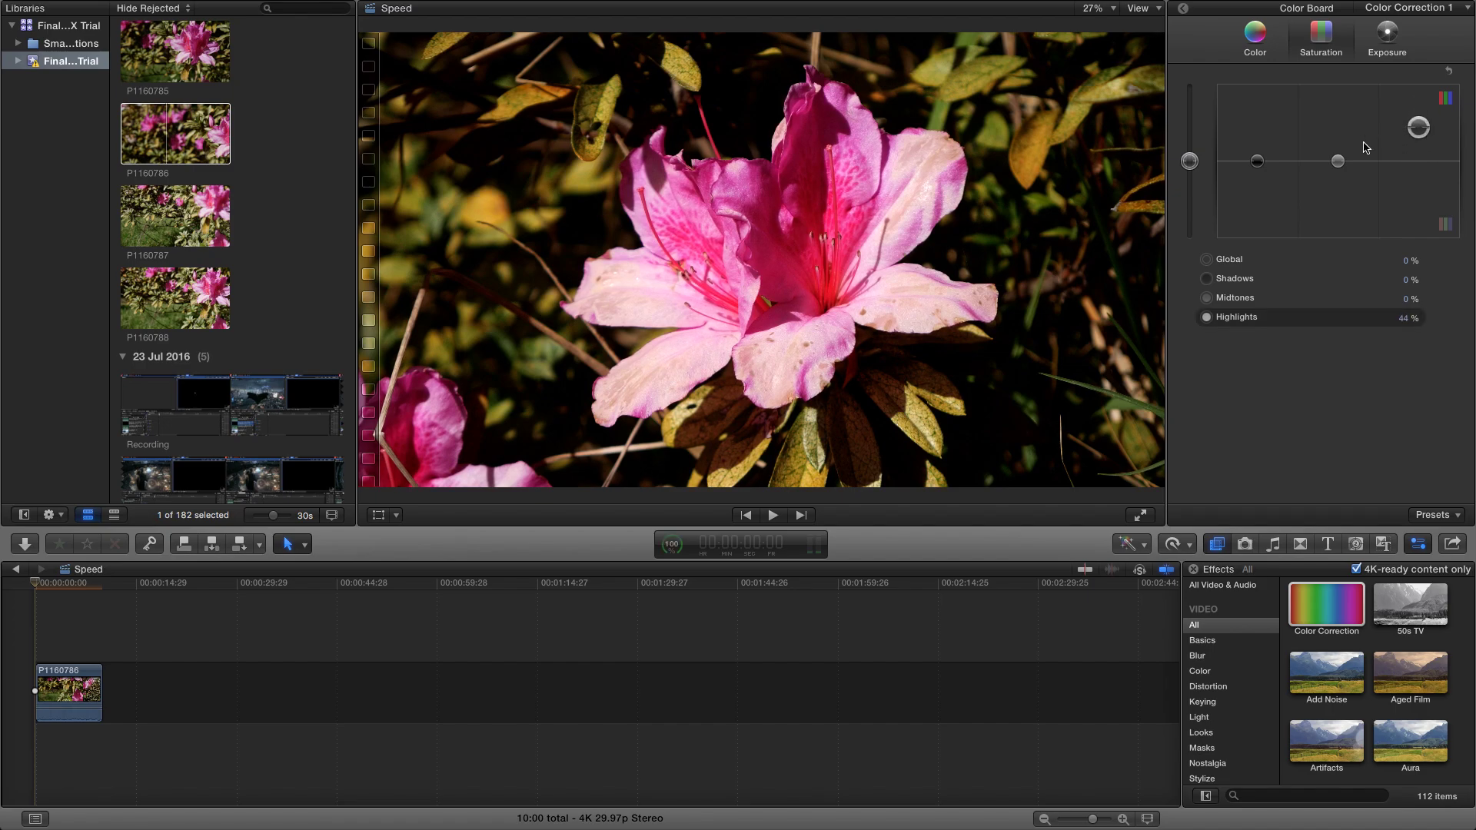
left_click_drag(1338, 162, 1338, 166)
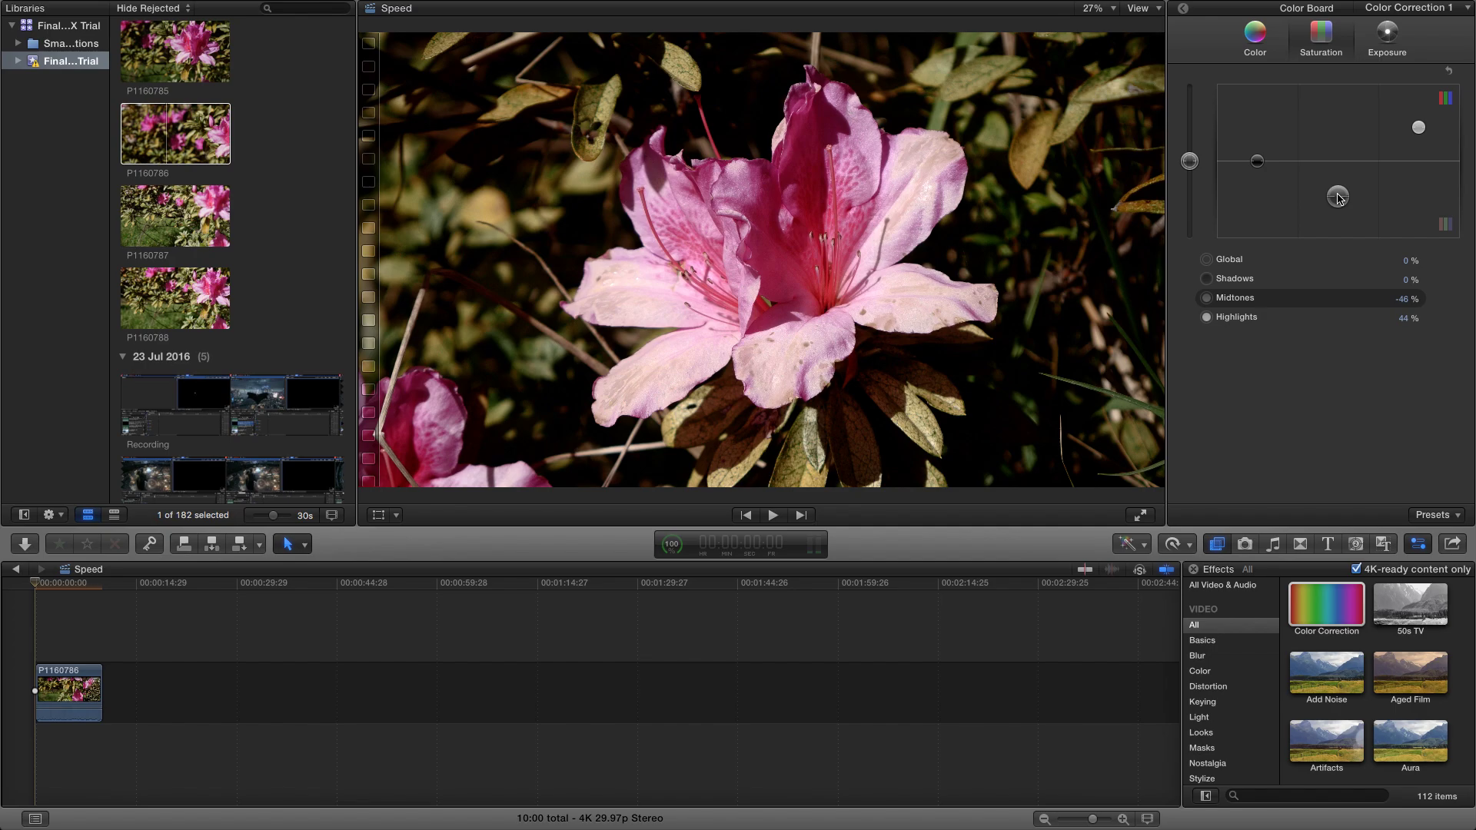
mouse_move(1338, 198)
left_mouse_down()
mouse_move(1337, 181)
mouse_move(1258, 182)
mouse_move(1338, 184)
left_mouse_up()
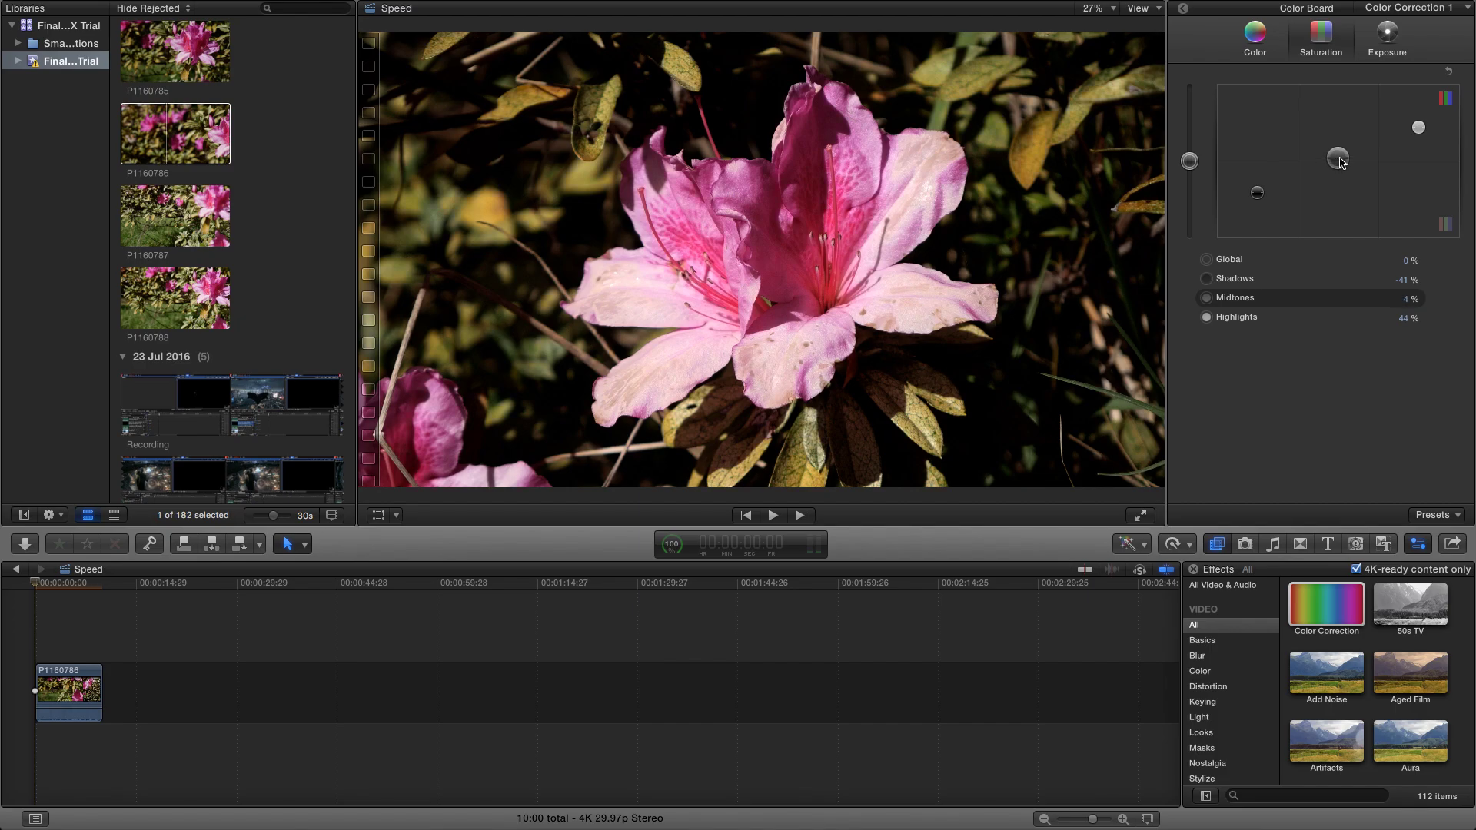
- Tint the shadows blue (221°), highlights yellow (56°) and midtones green (106°)
left_click(1418, 130)
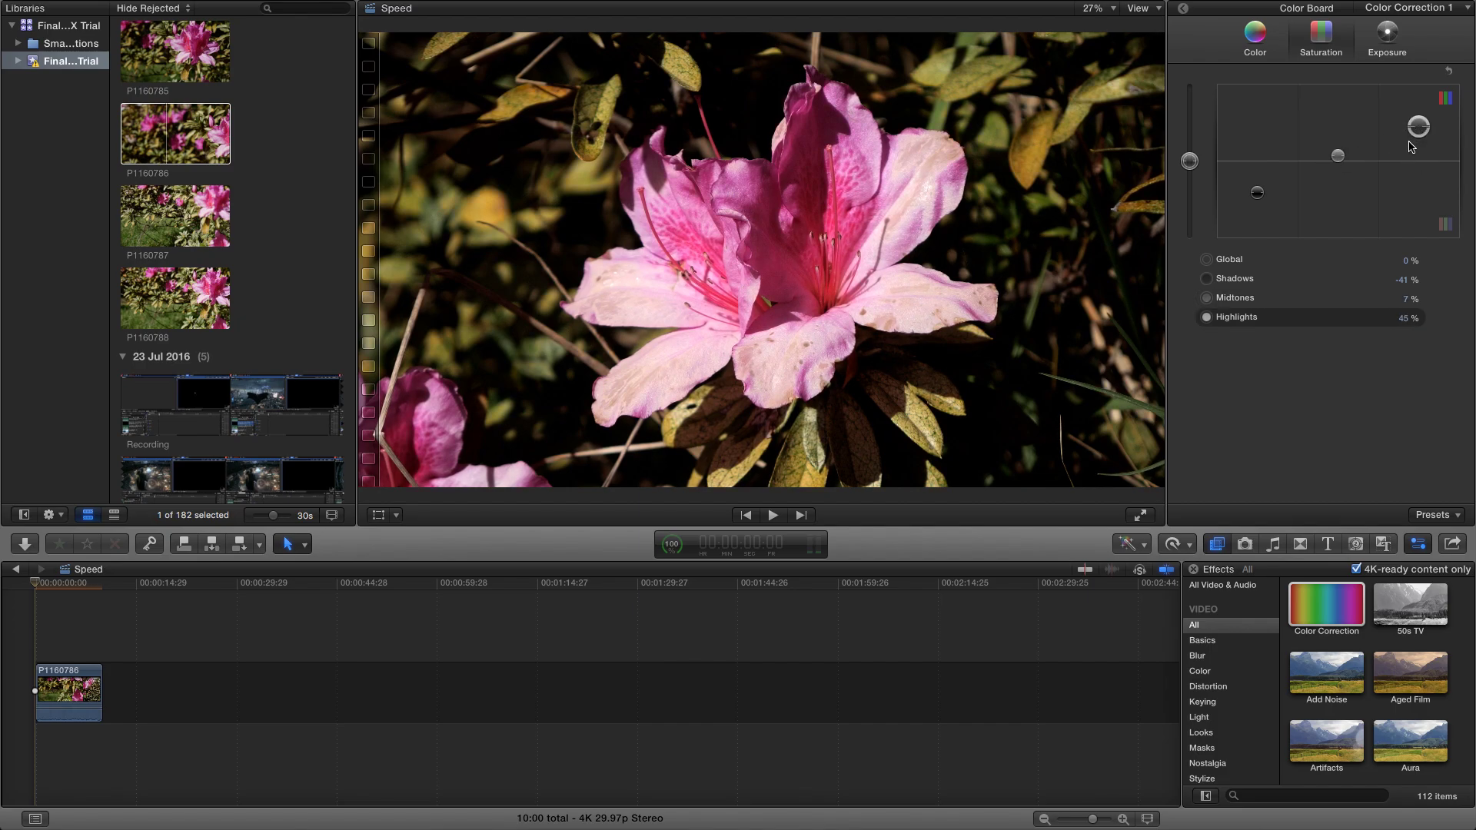
left_click(1260, 42)
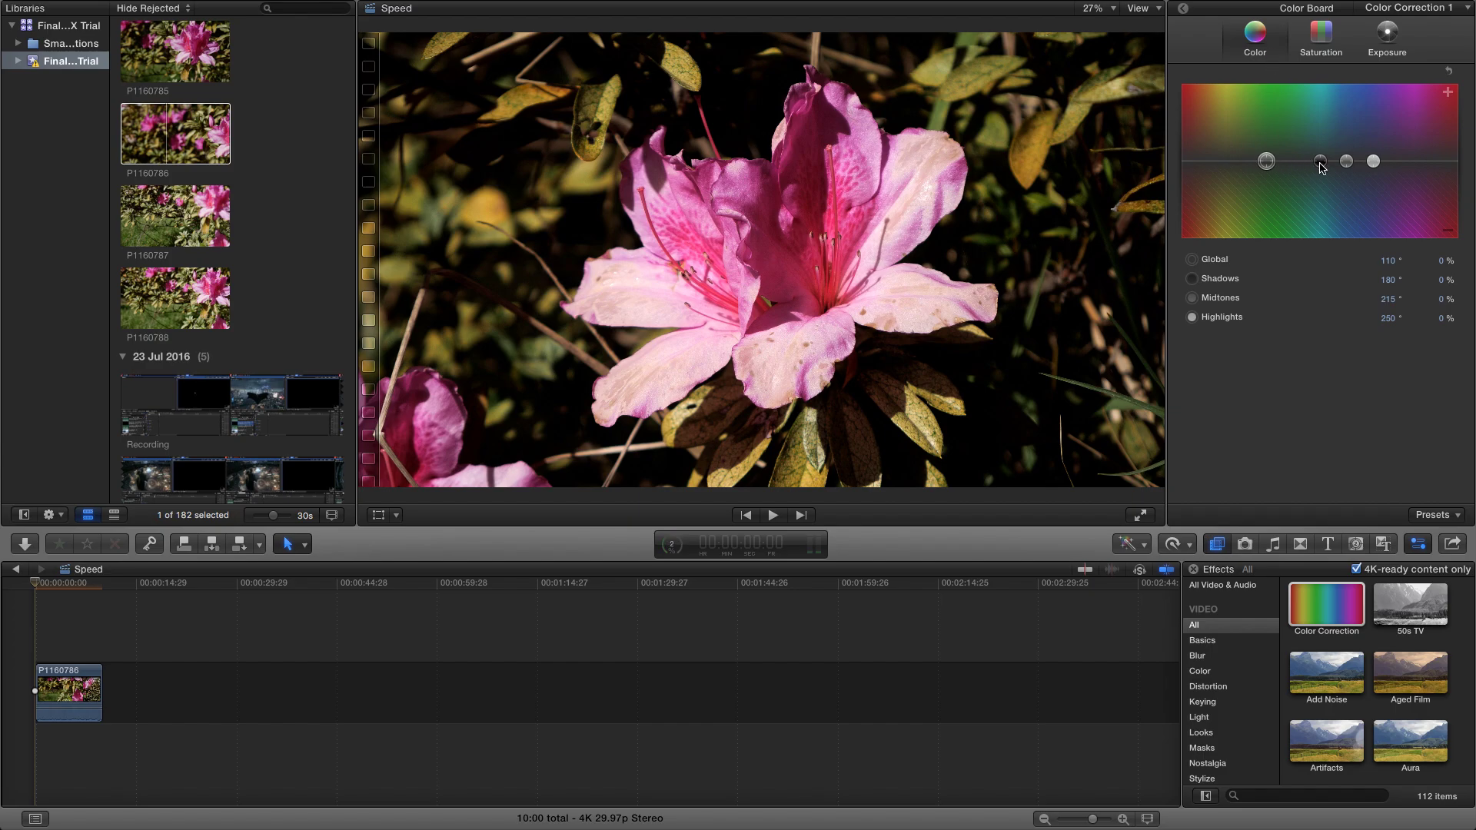
left_click_drag(1321, 167, 1345, 159)
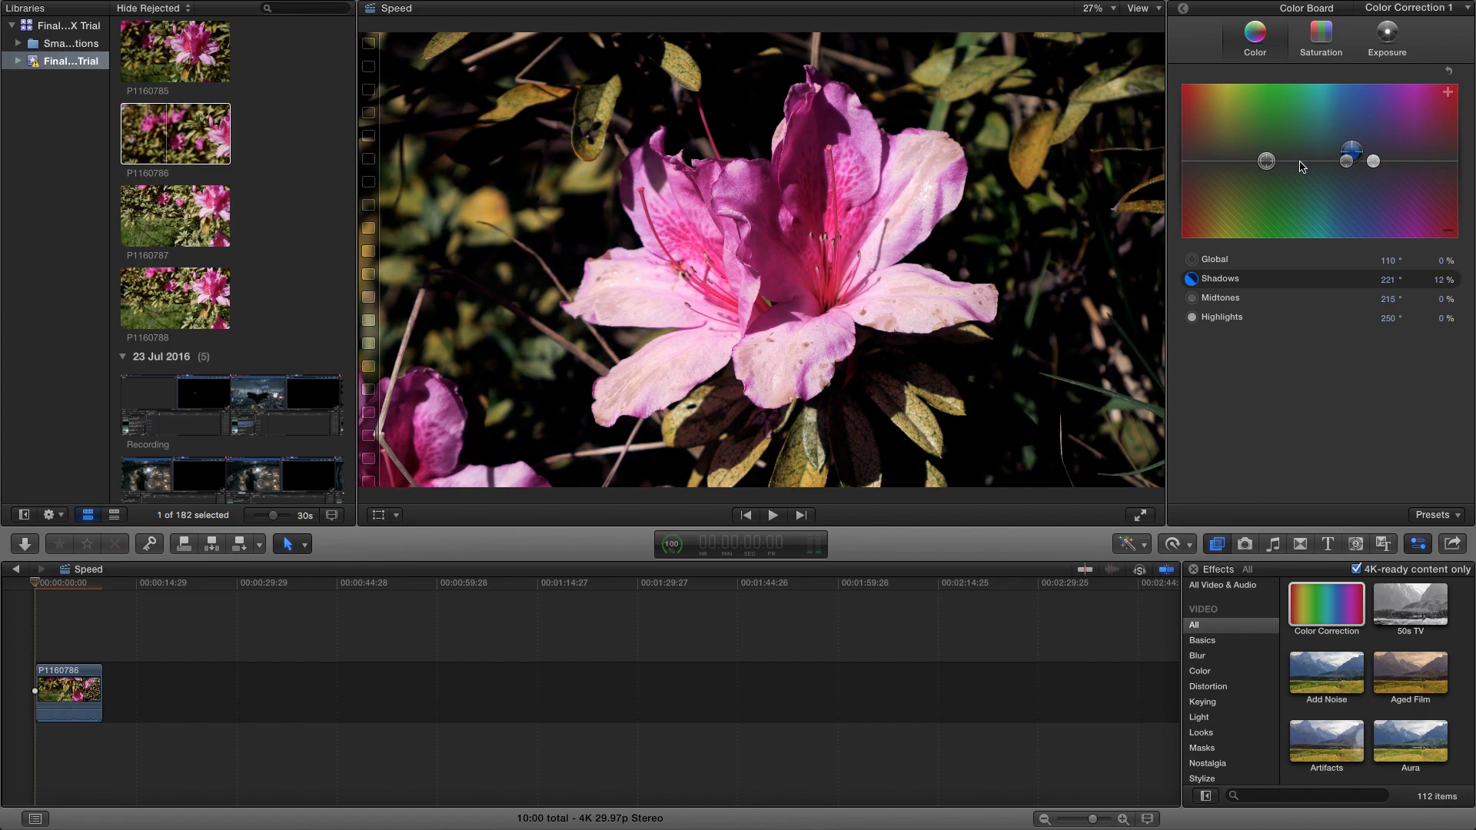
left_click_drag(1372, 165, 1223, 162)
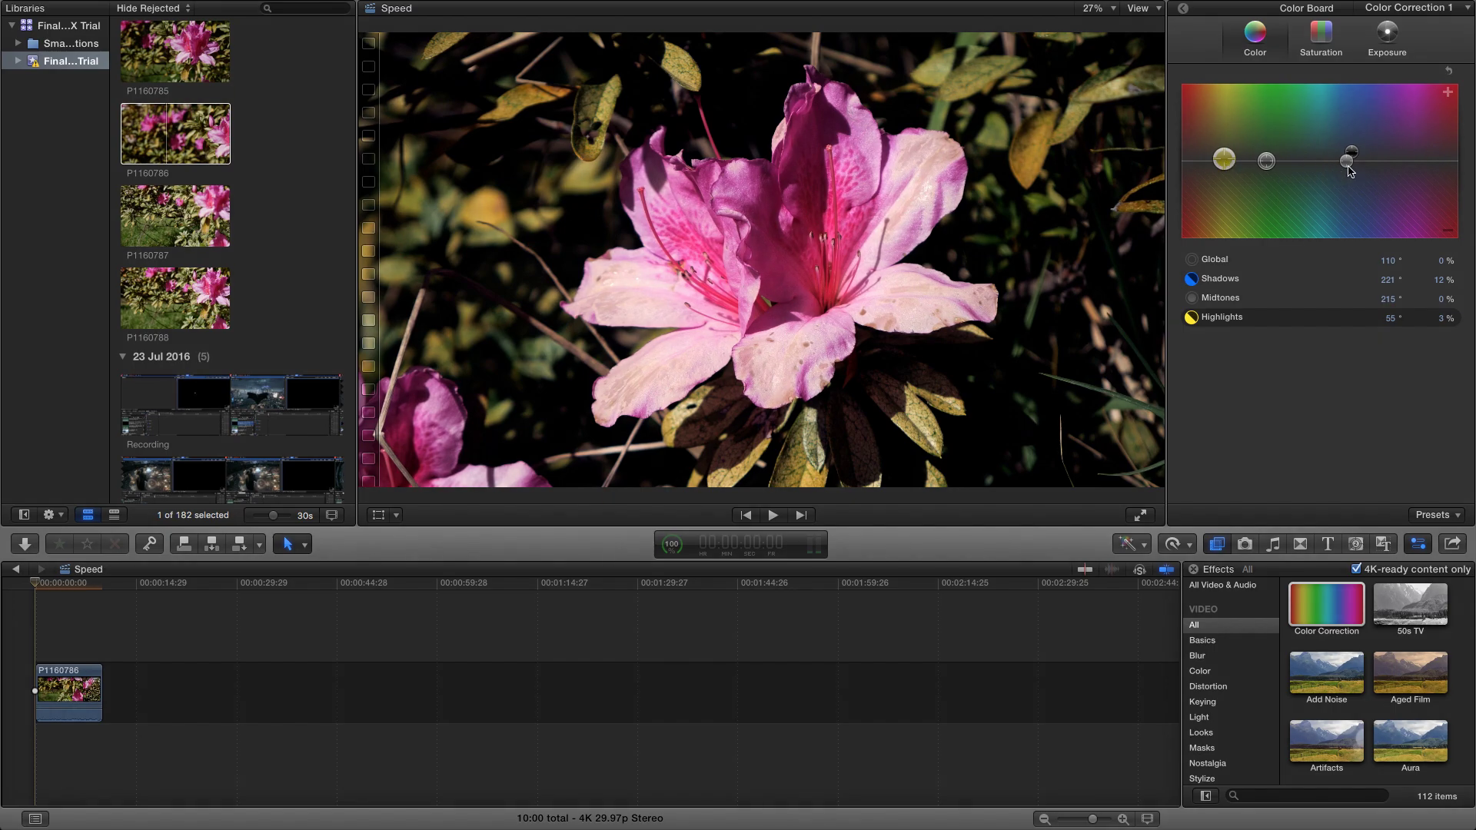
left_click_drag(1349, 166, 1265, 164)
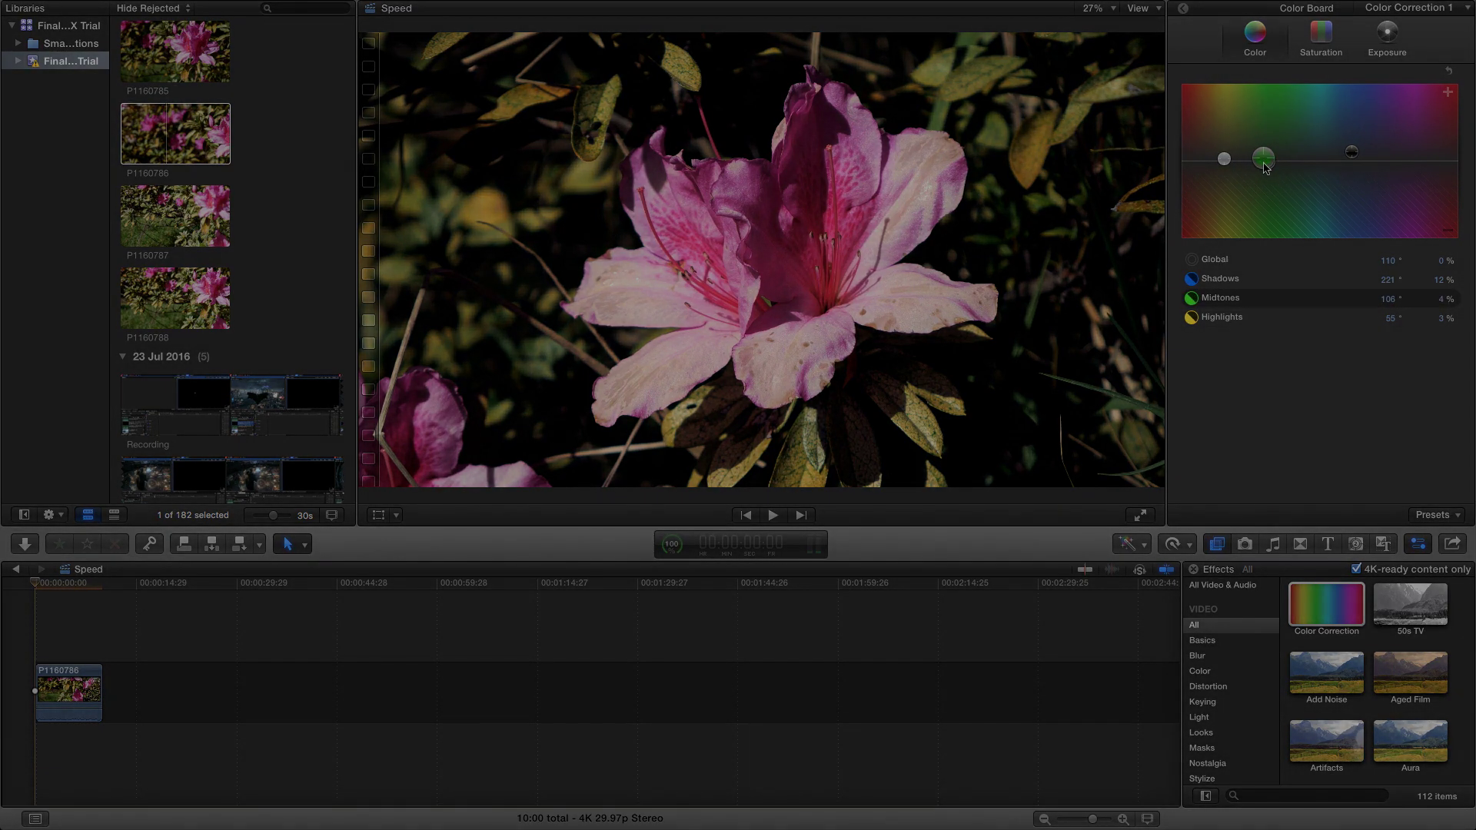